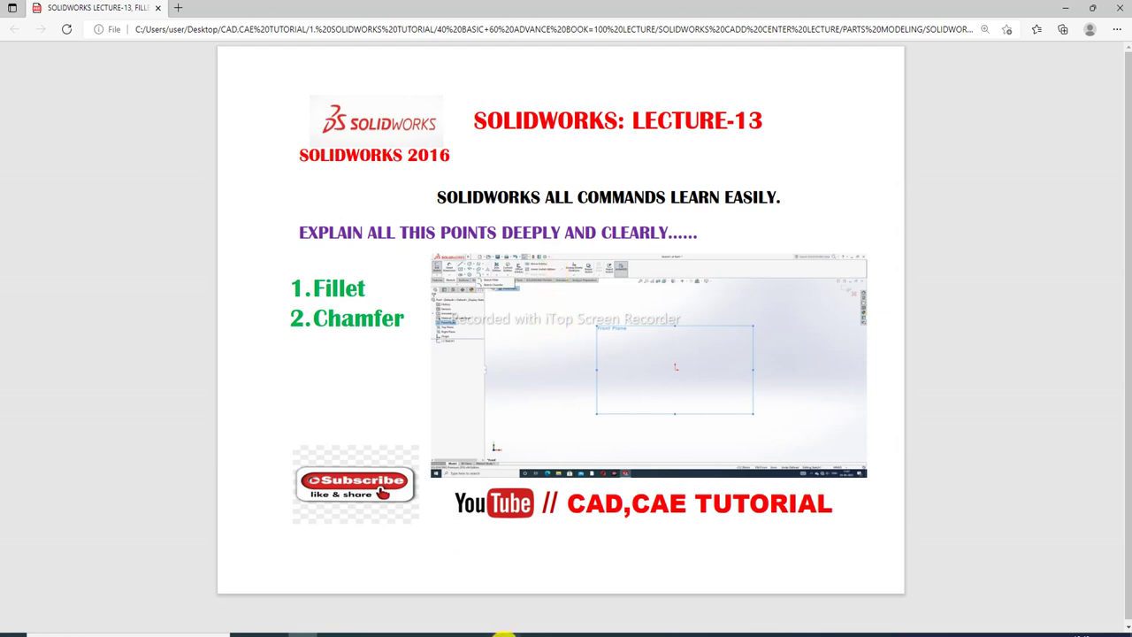
Step: Switch from Edge to the blank Part4 window in SOLIDWORKS using its taskbar preview
mouse_move(506, 634)
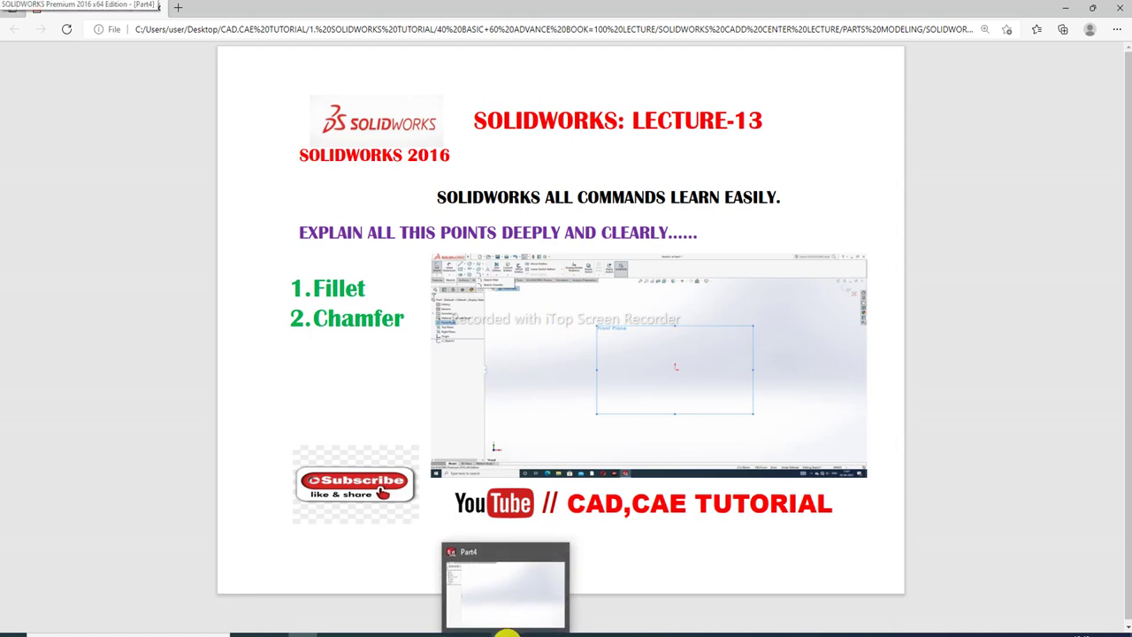
click(506, 633)
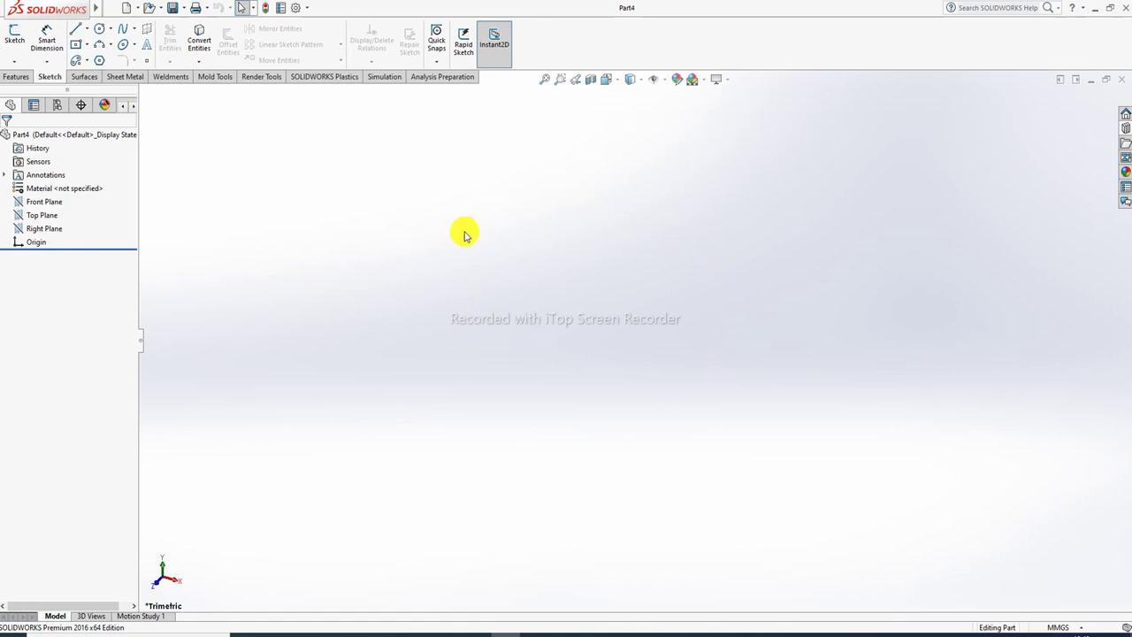
Step: Start Sketch1 on the Front Plane, then go back to the Lecture-13 slide in Edge
click(50, 204)
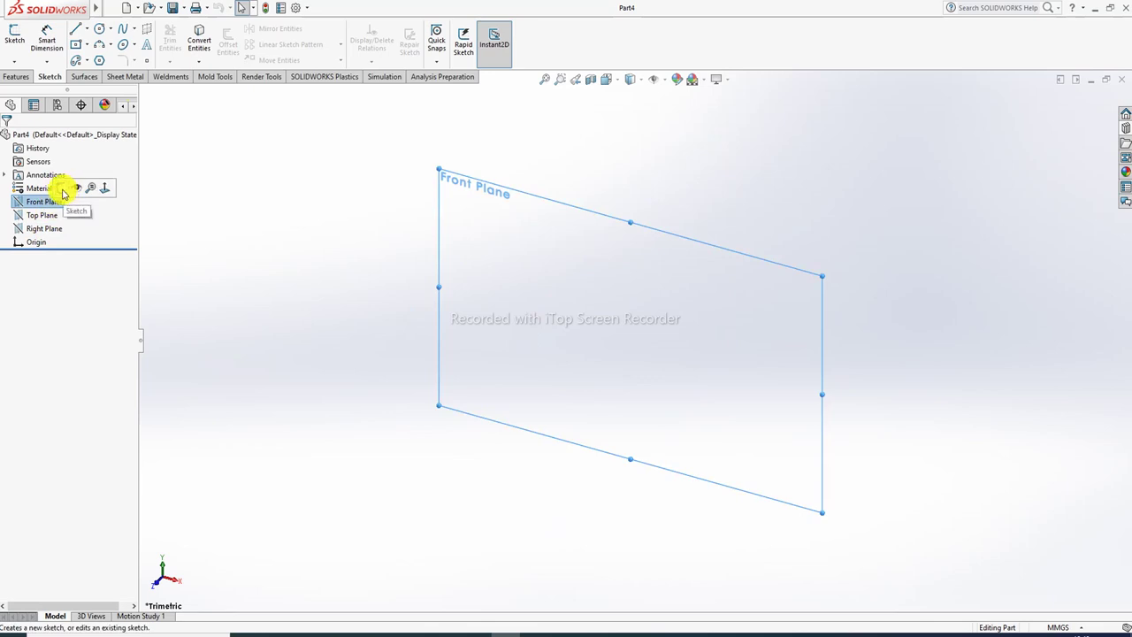
click(65, 189)
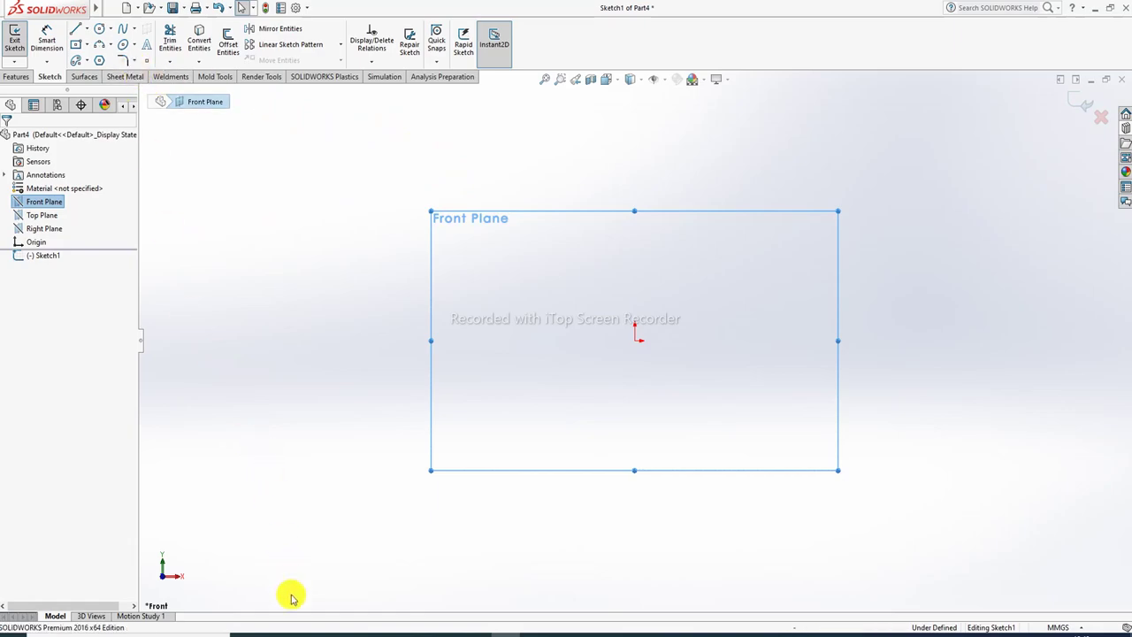
click(302, 619)
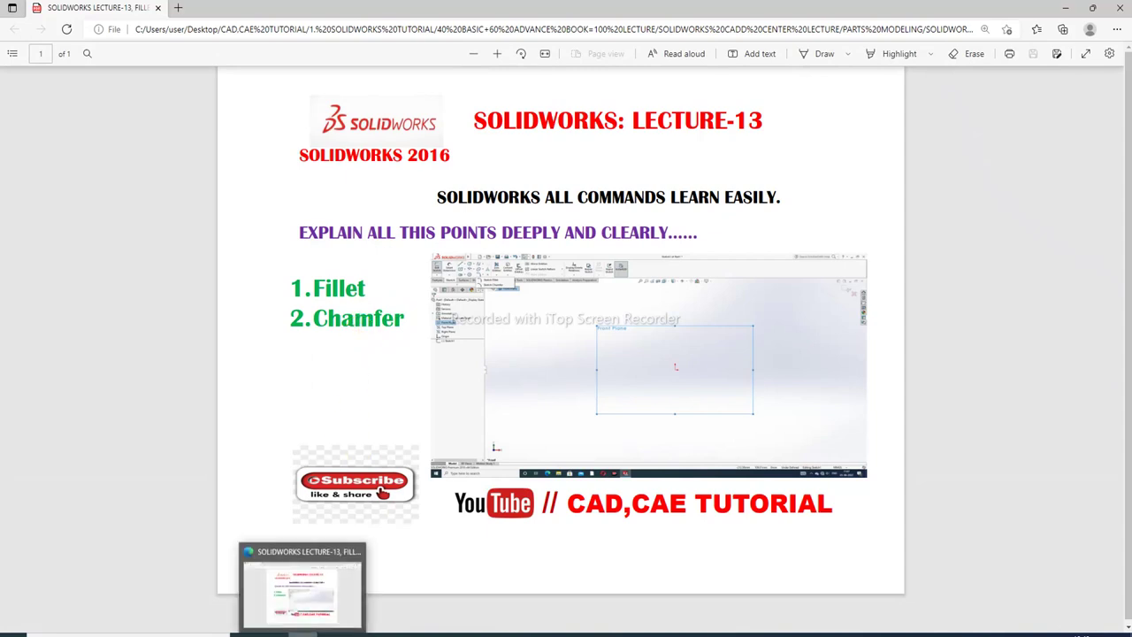
Step: Return to the 'Sketch1 of Part4' window in SOLIDWORKS through its taskbar preview
mouse_move(504, 634)
click(505, 585)
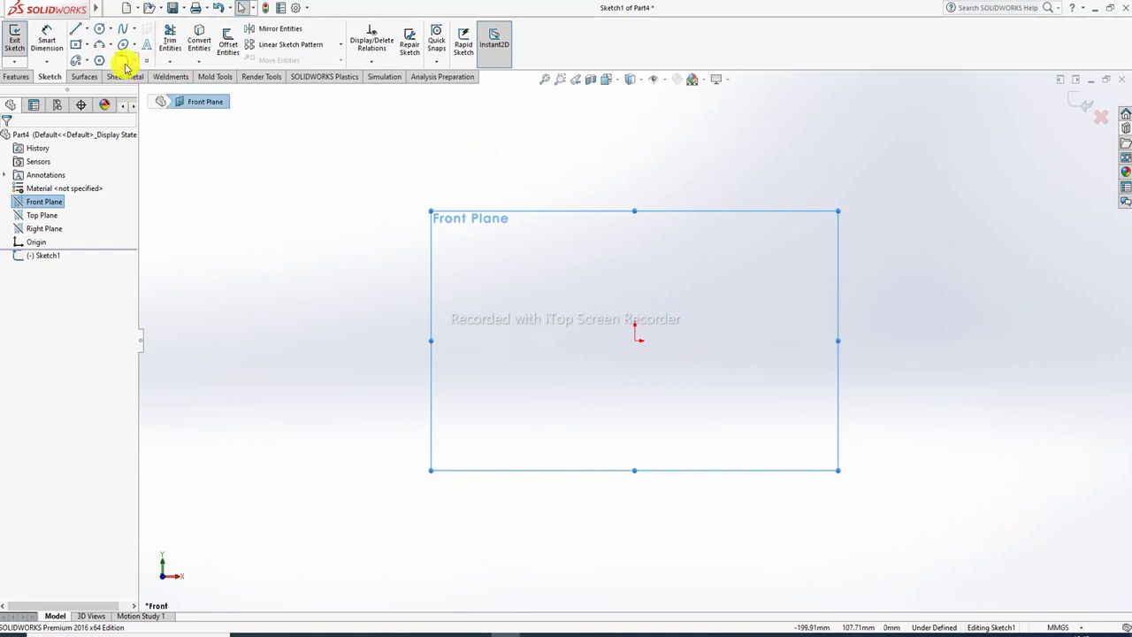
Step: Draw a center rectangle to the left of the origin
click(133, 63)
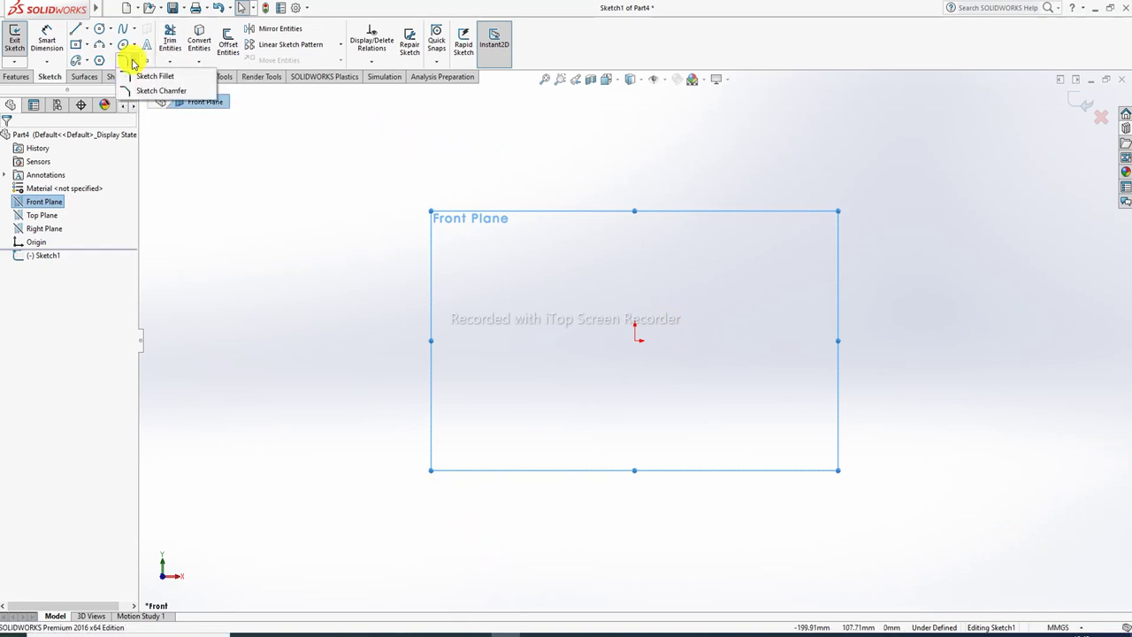
click(341, 171)
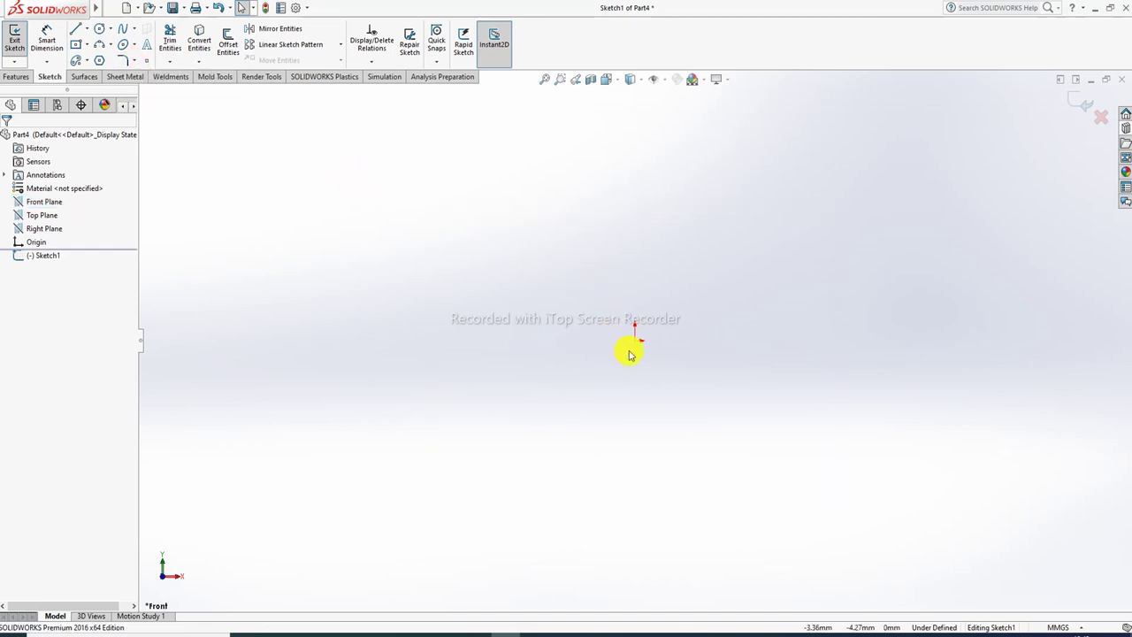
click(87, 46)
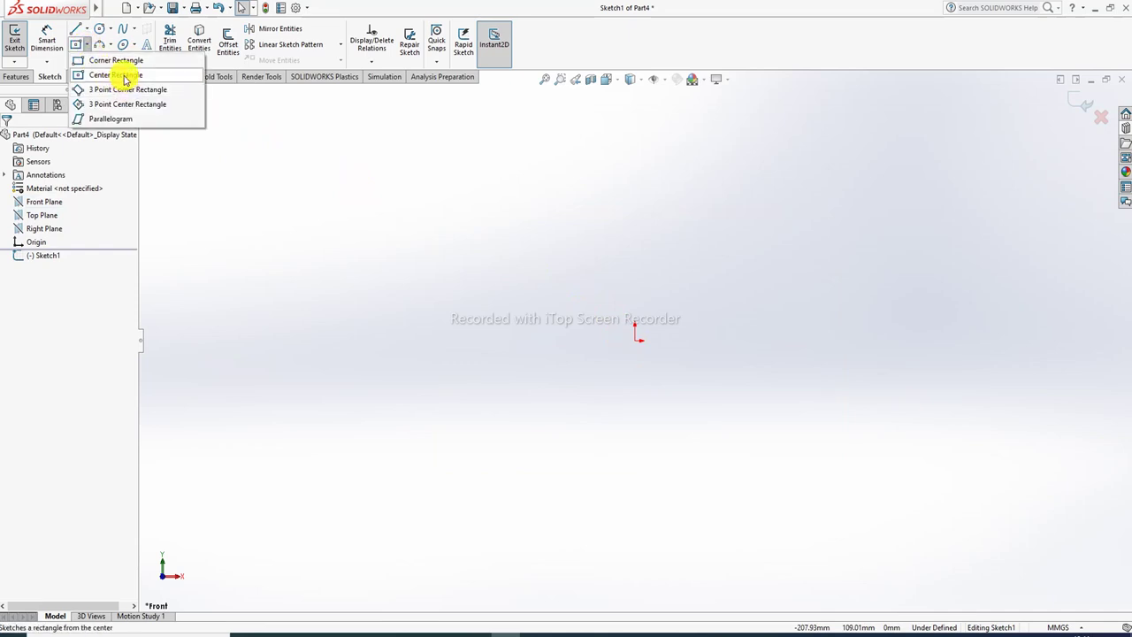
click(115, 74)
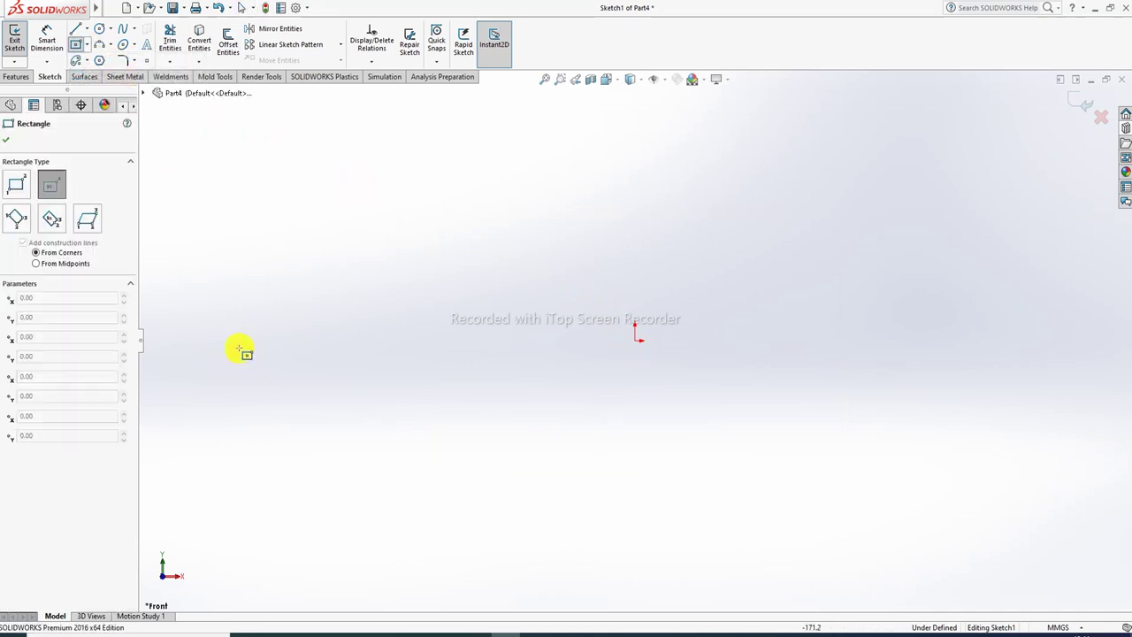
click(353, 315)
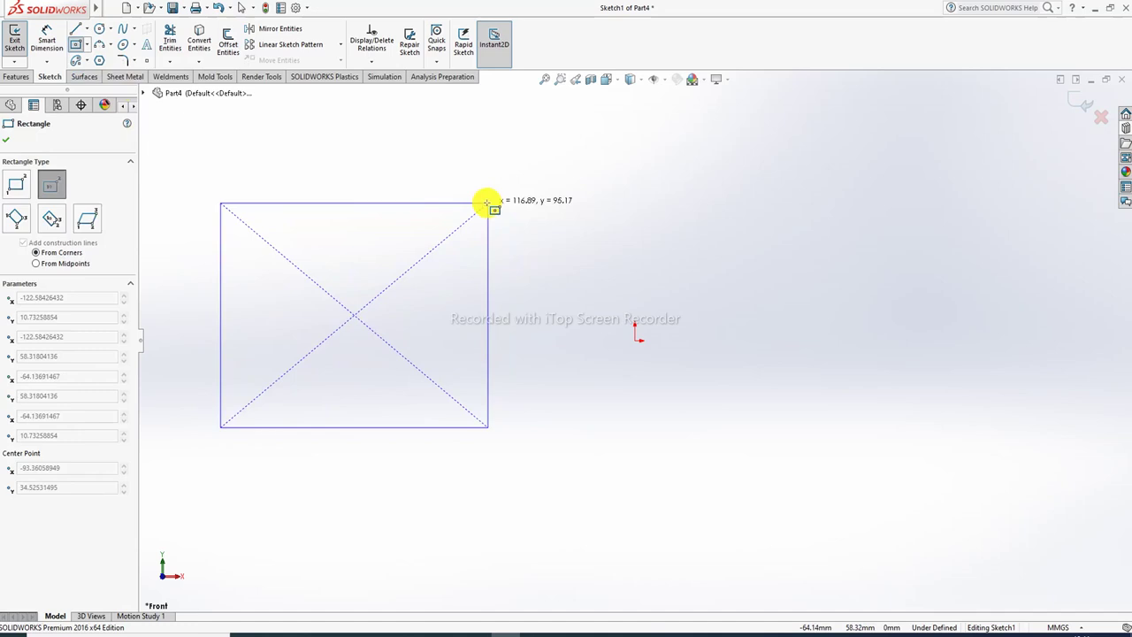
click(482, 205)
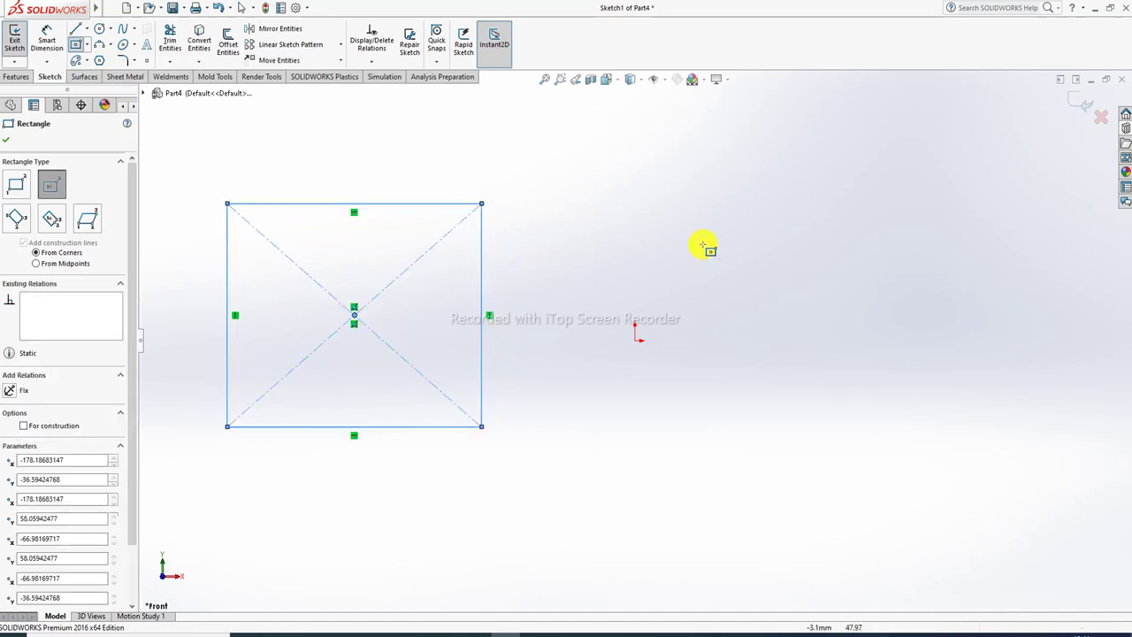
Step: Add a larger center rectangle to its right and zoom to fit both
click(777, 269)
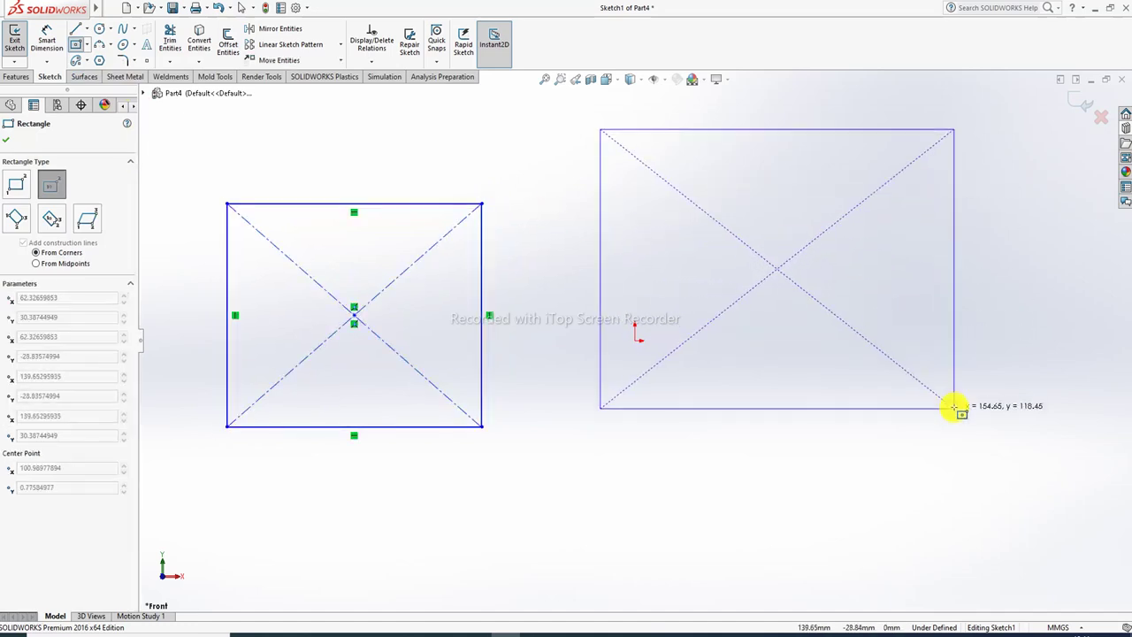
click(944, 386)
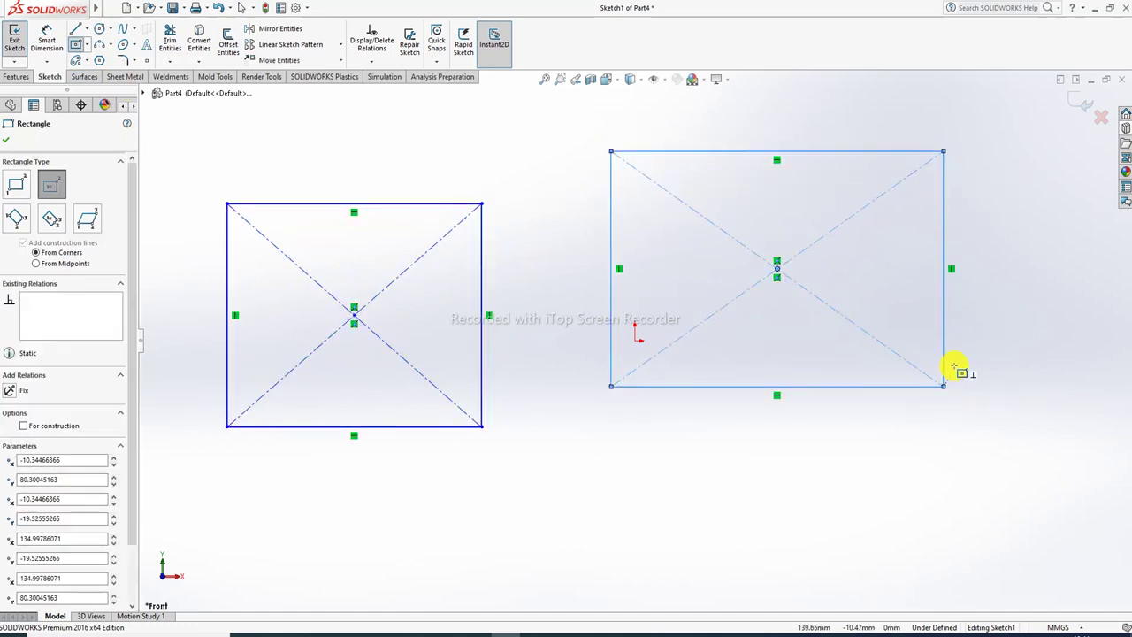
key(z)
right_click(543, 193)
click(586, 203)
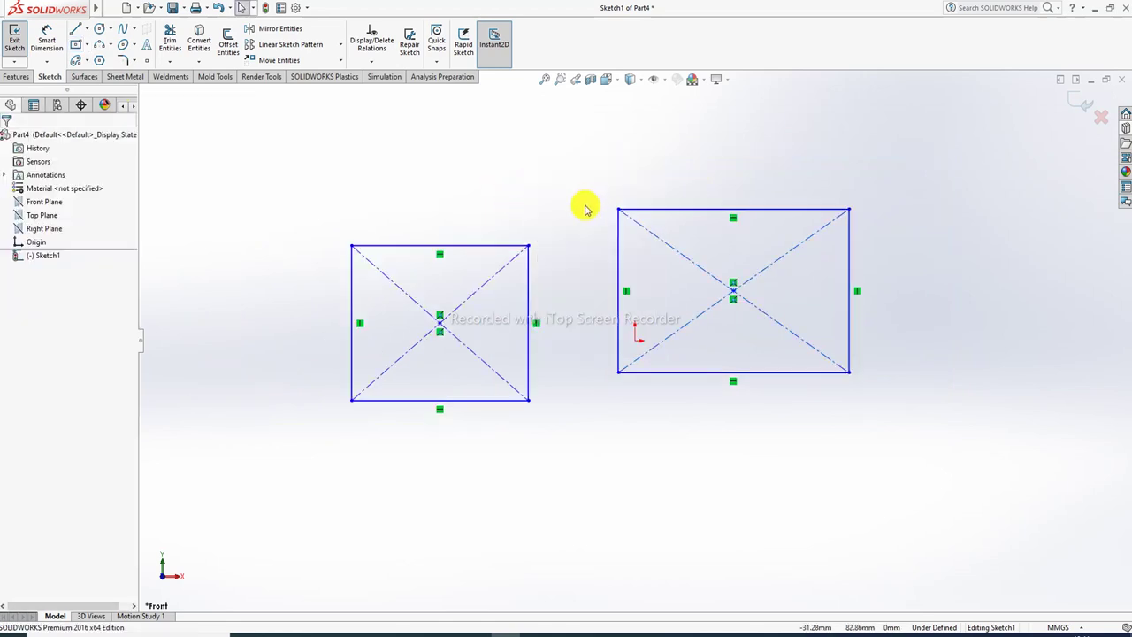
scroll(543, 264, down, 2)
scroll(542, 262, down, 1)
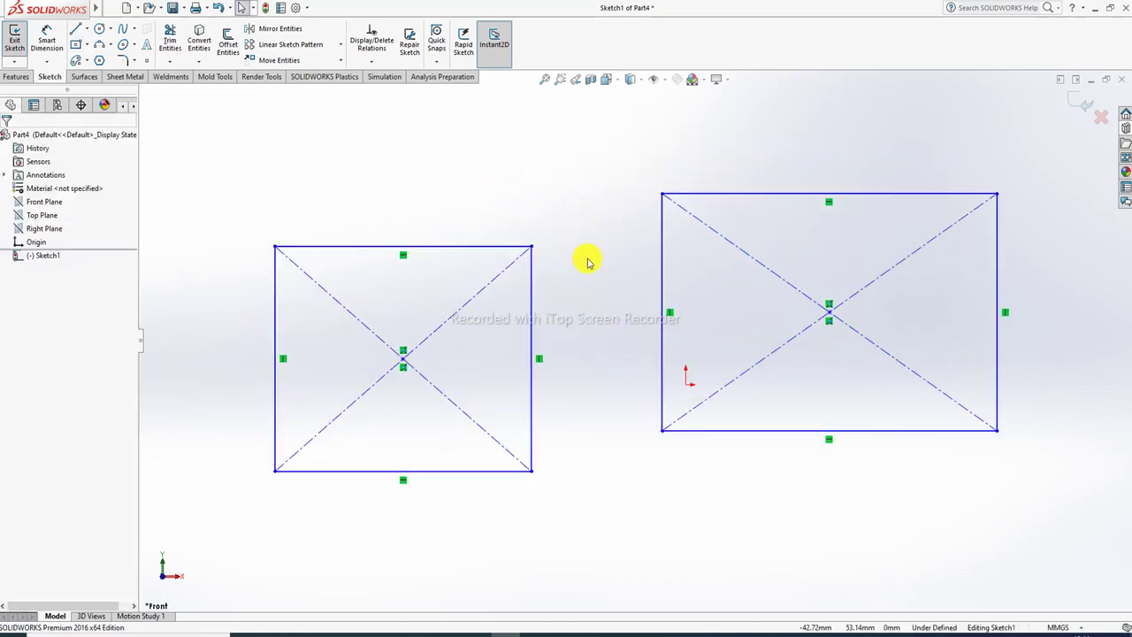
key(f)
scroll(544, 270, down, 2)
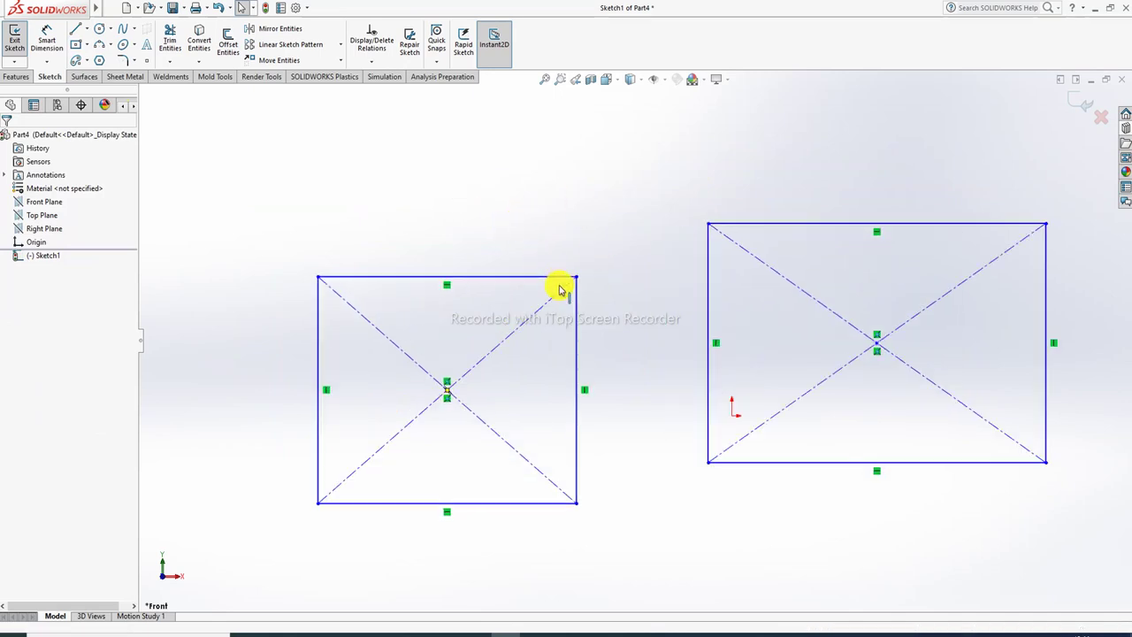
Step: Dimension the left rectangle 120 wide by 100 high
click(47, 43)
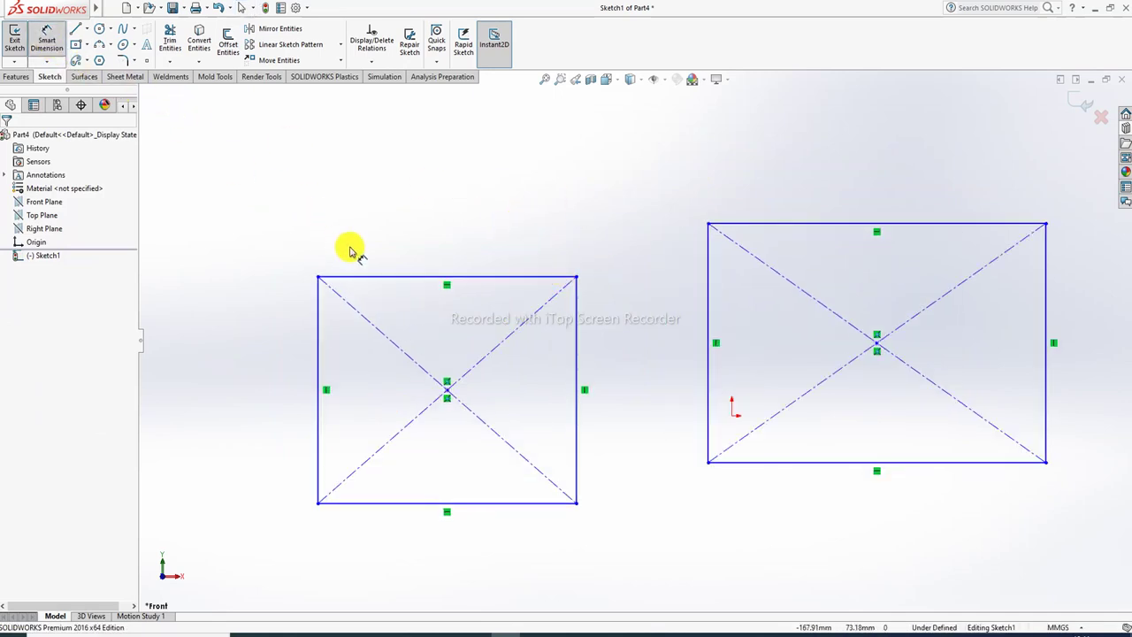
click(404, 277)
click(433, 239)
text(120)
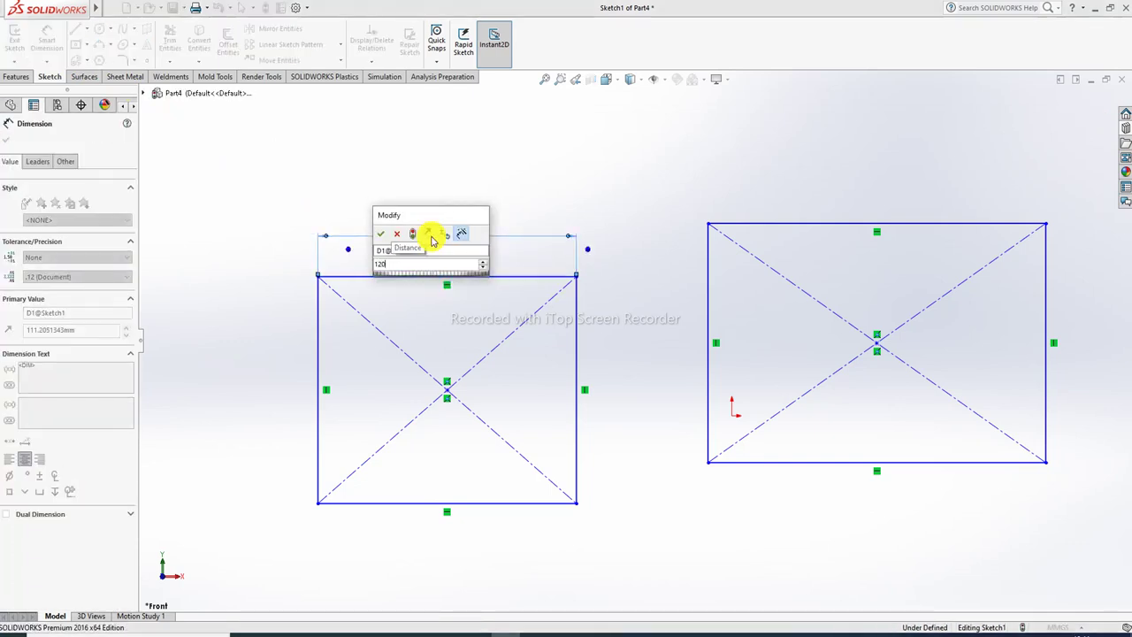
key(Return)
click(635, 264)
click(318, 376)
click(263, 402)
text(1)
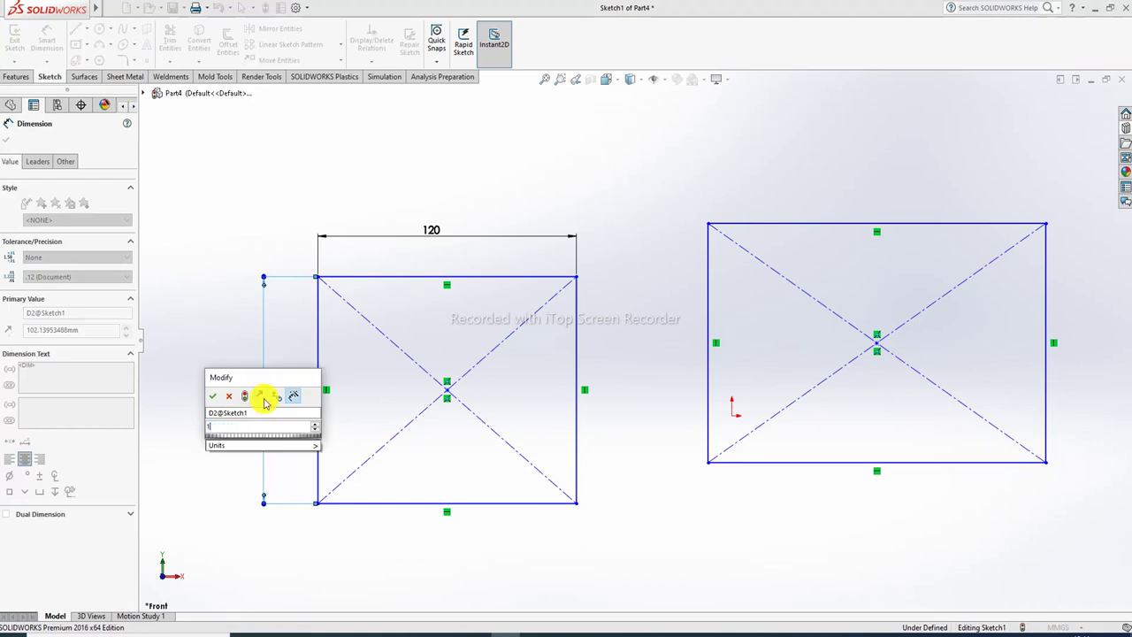
text(00)
key(Return)
click(799, 257)
Step: Dimension the right rectangle 150 wide by 120 high
click(811, 223)
click(824, 175)
text(150)
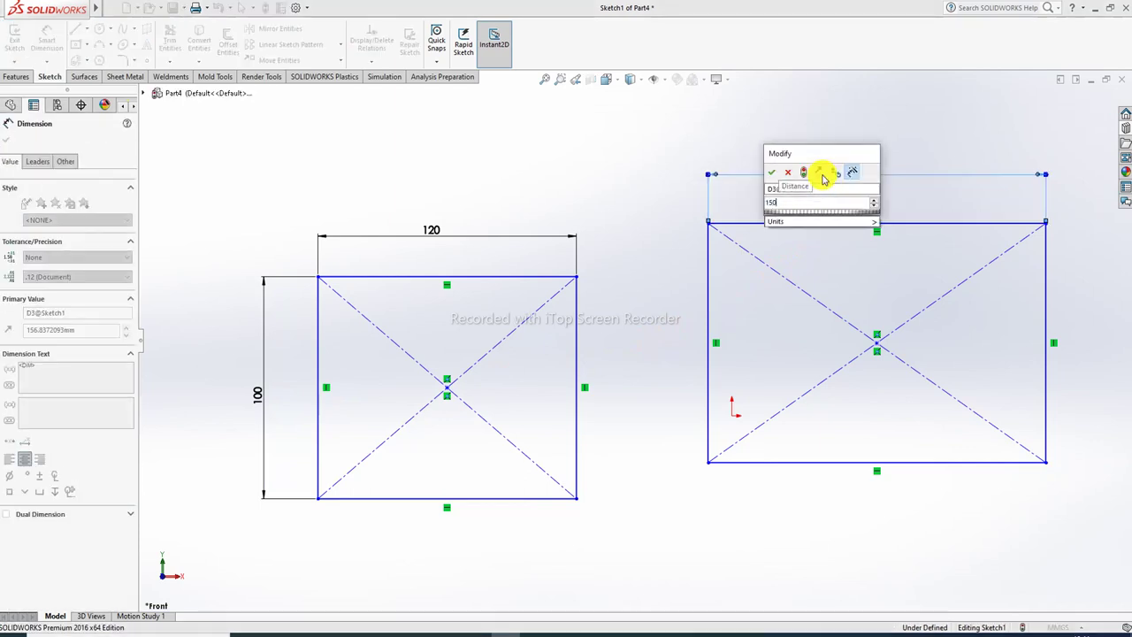
key(Return)
click(672, 421)
click(708, 366)
click(687, 372)
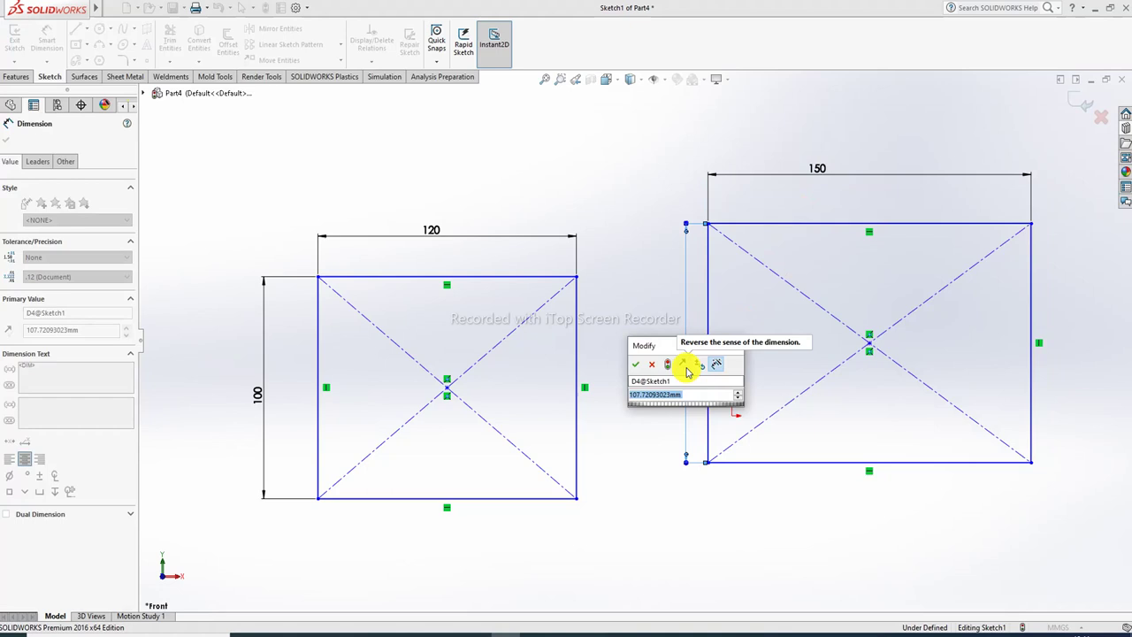
text(120)
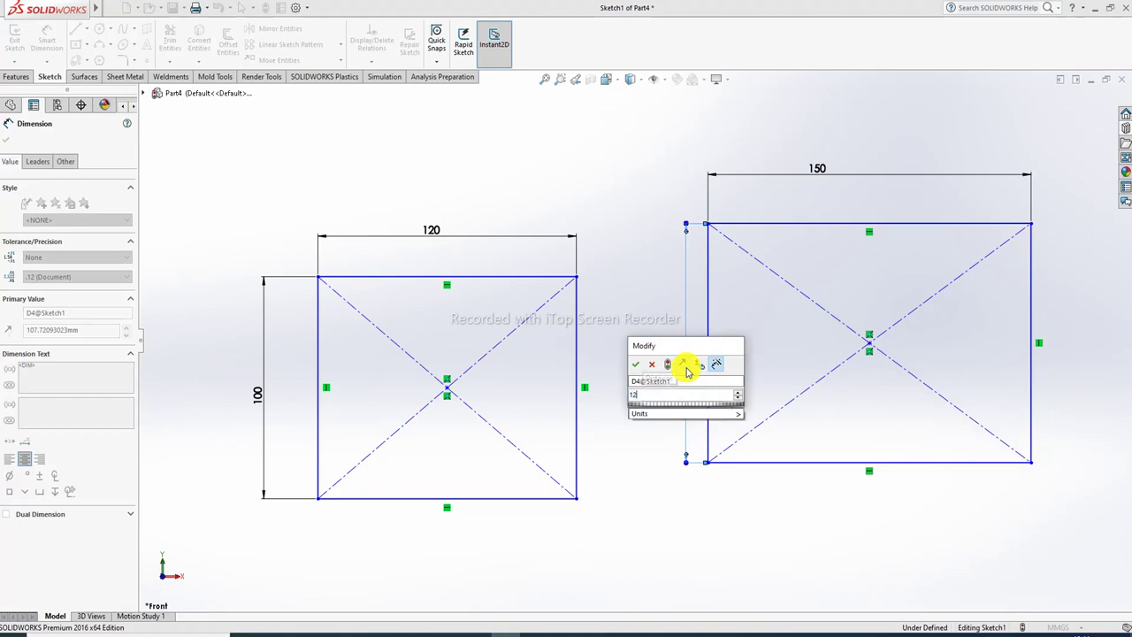
key(Return)
click(664, 285)
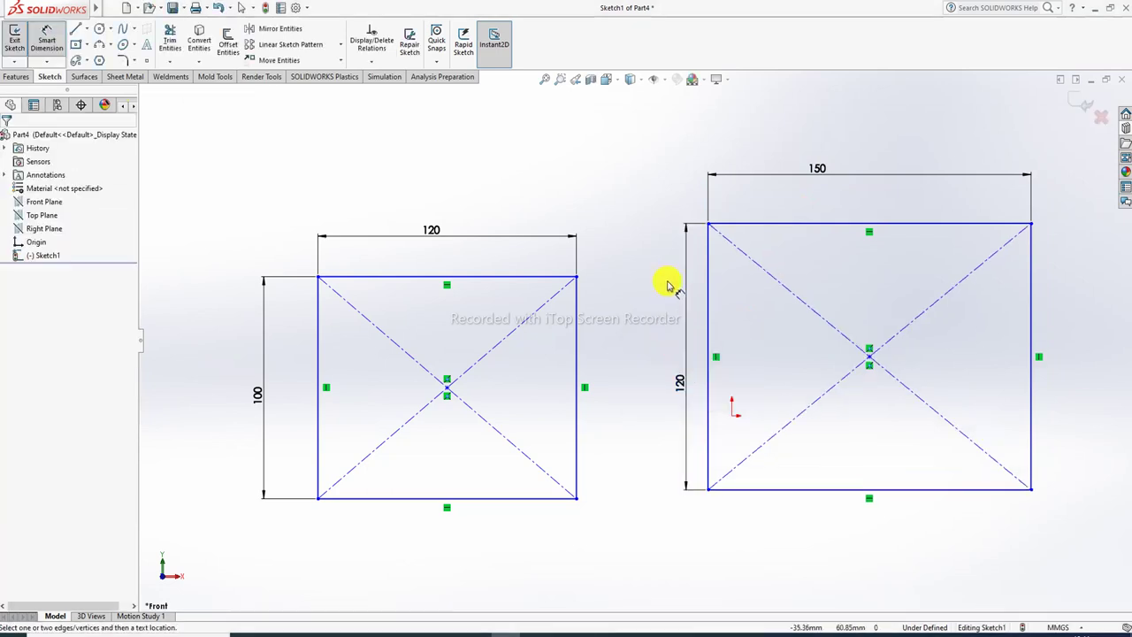
right_click(624, 238)
click(655, 179)
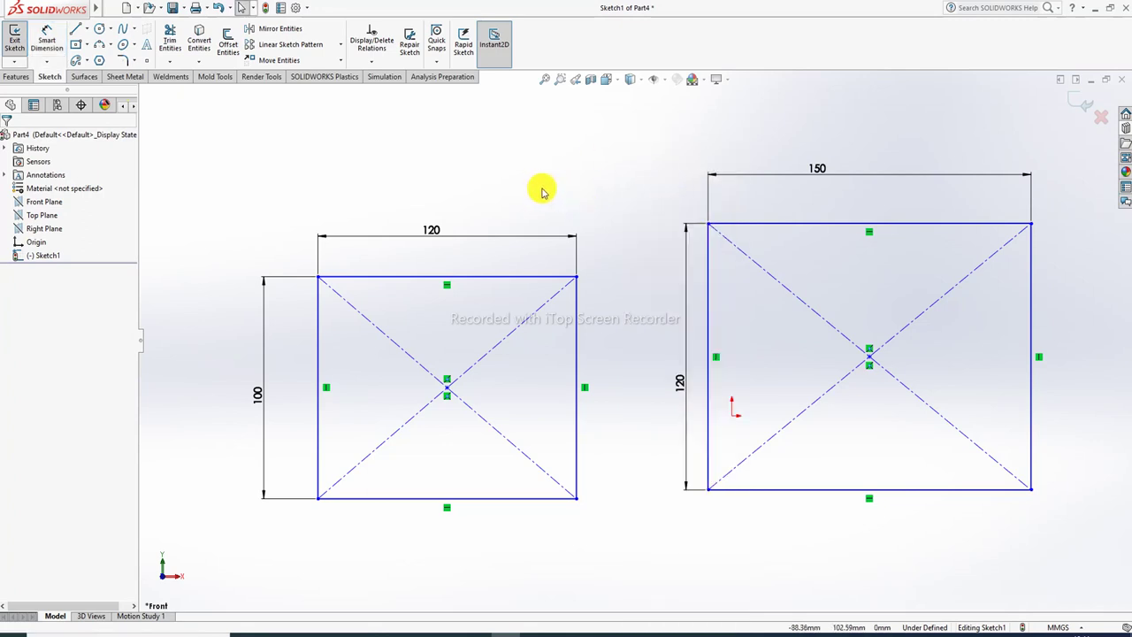
Step: Apply a 20 mm sketch fillet to each of the left rectangle's four corners
click(135, 62)
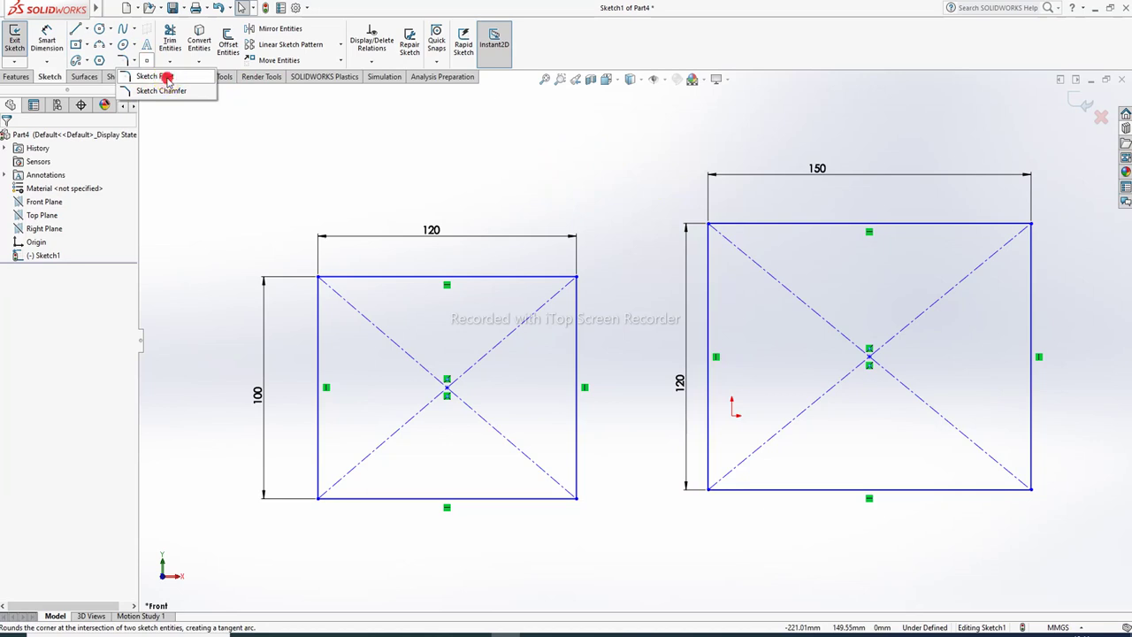
click(168, 79)
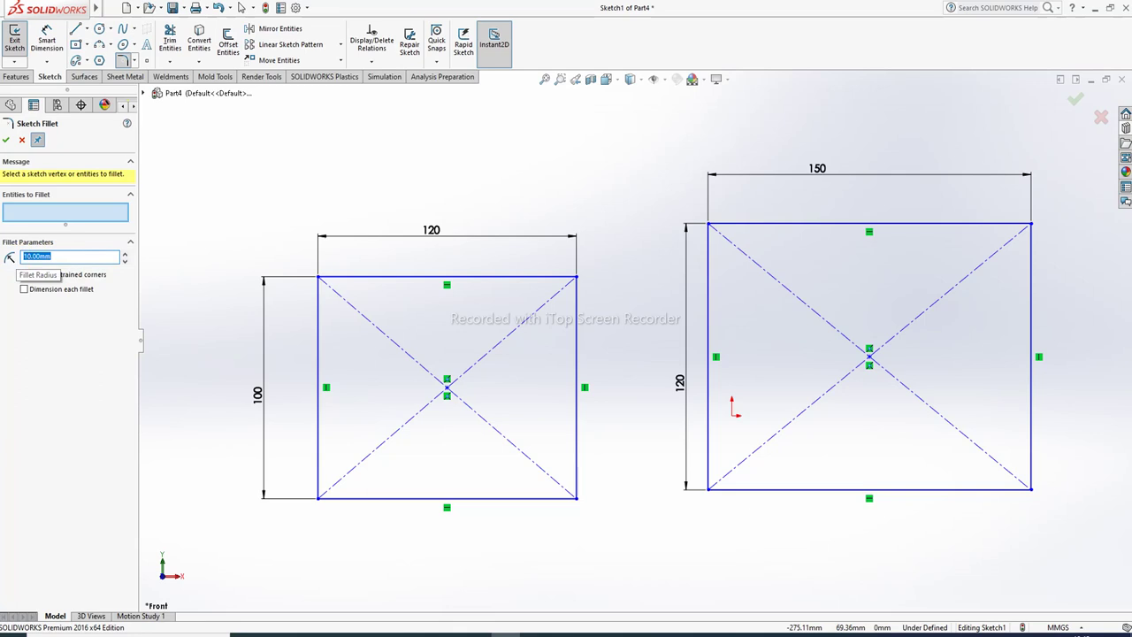
key(Return)
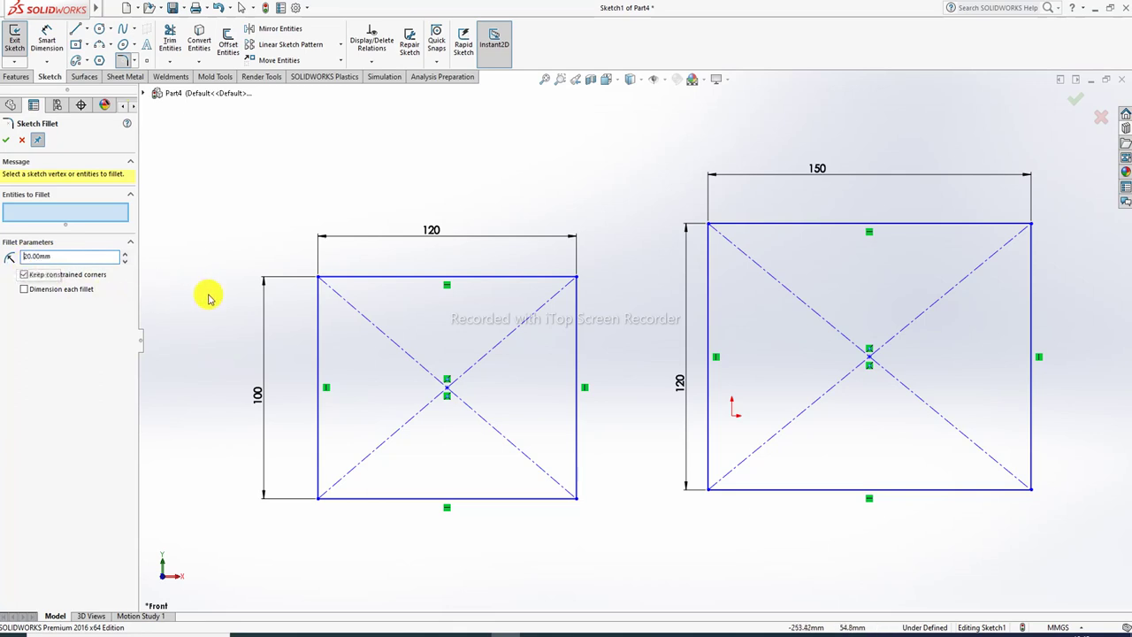
click(318, 280)
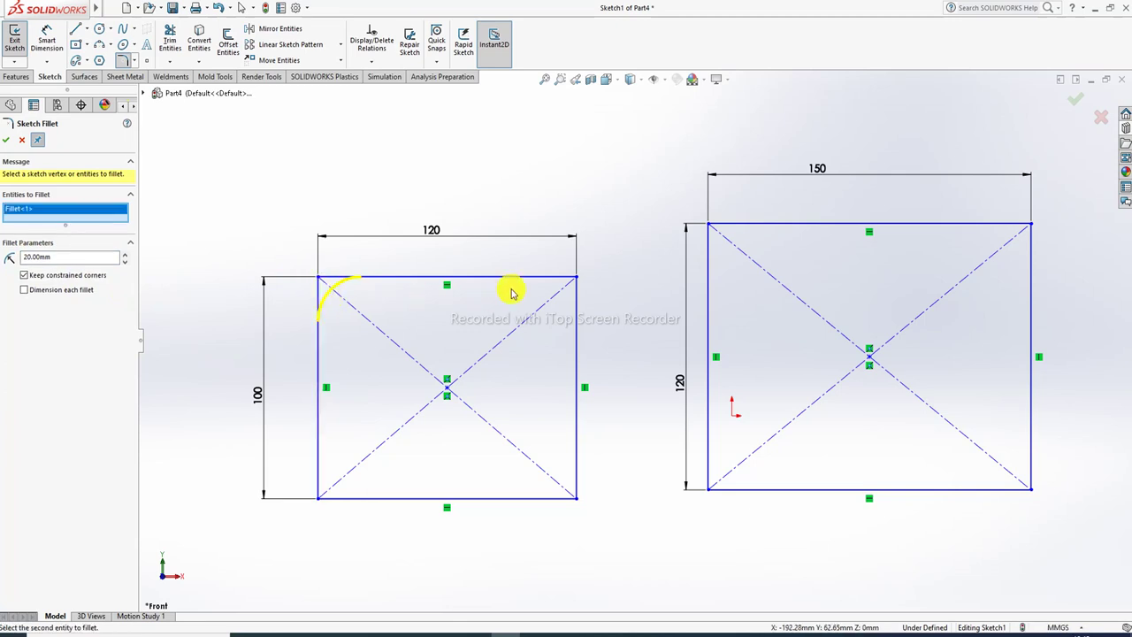
click(575, 280)
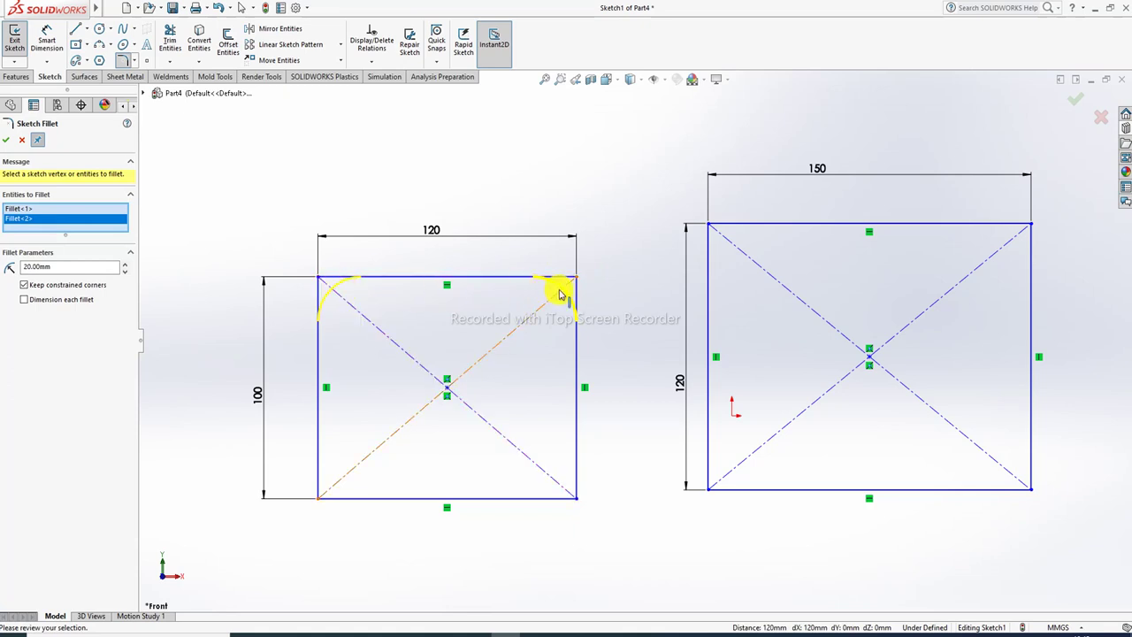
click(577, 501)
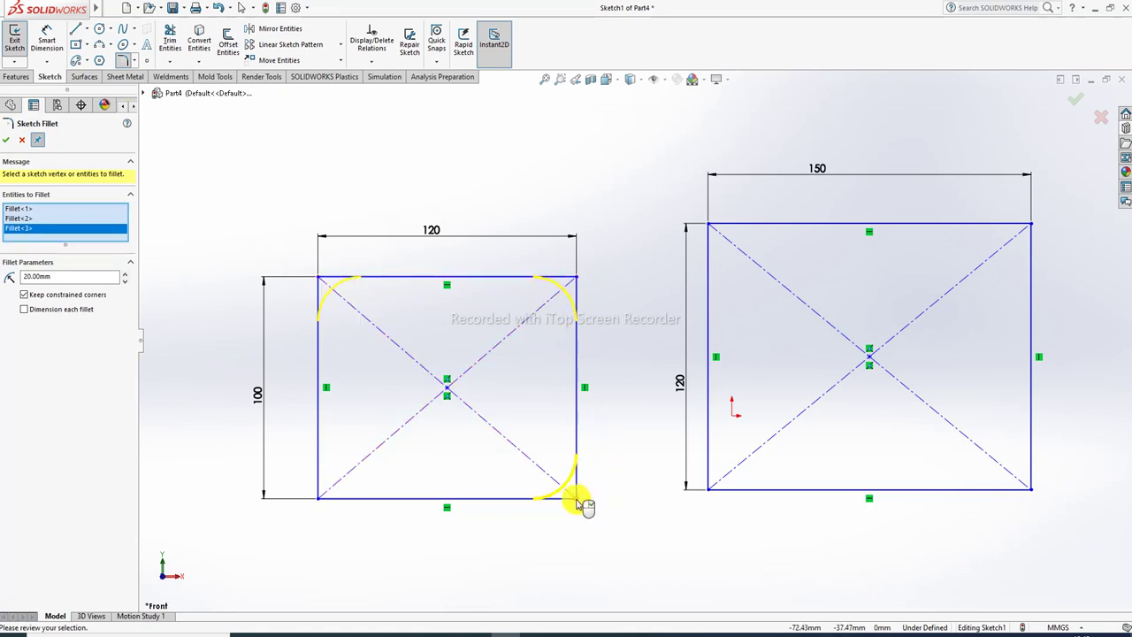
click(319, 503)
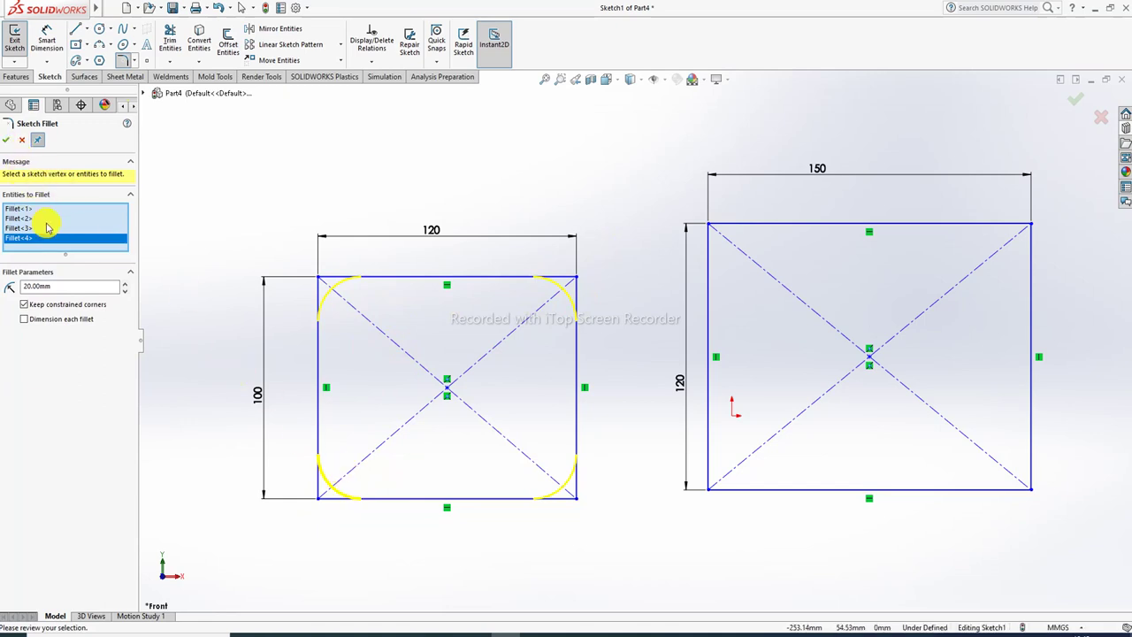
click(7, 139)
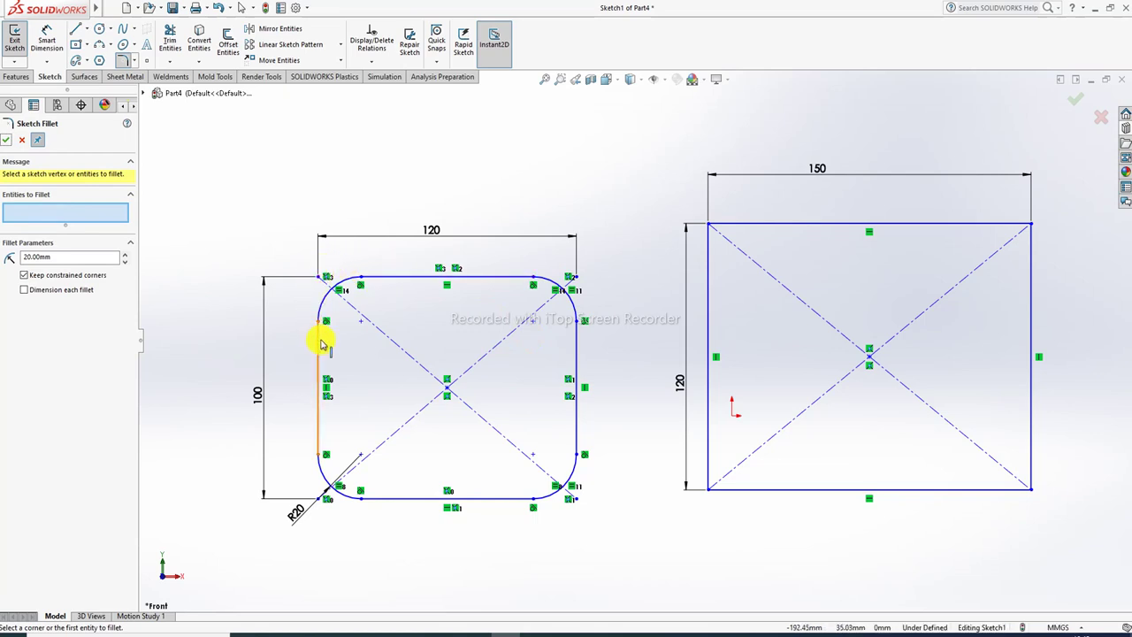
click(316, 307)
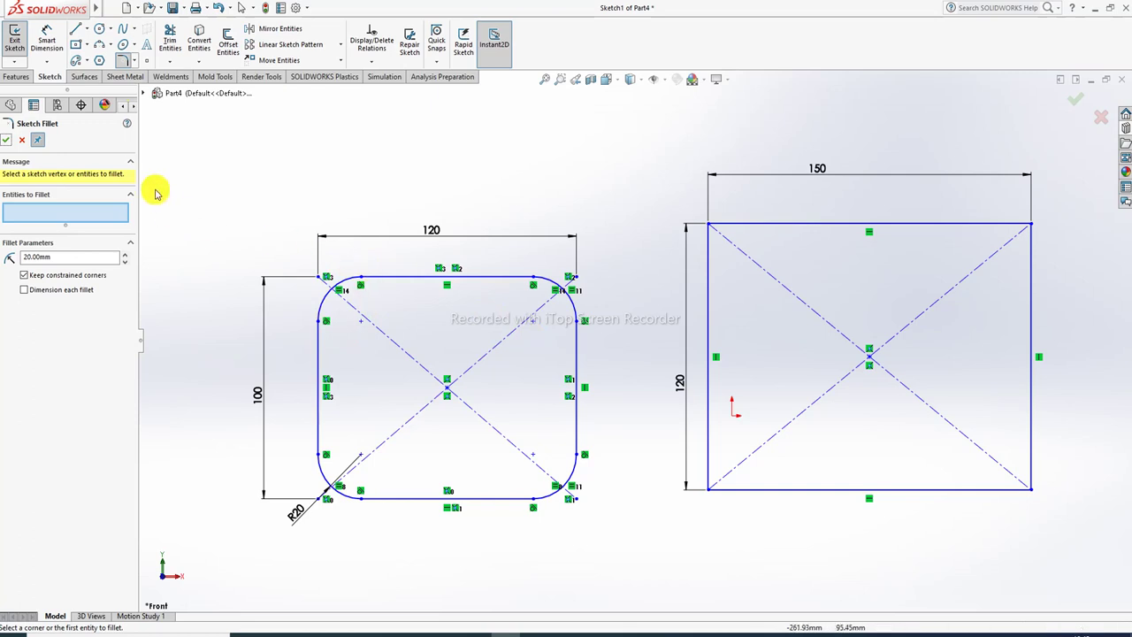
click(6, 140)
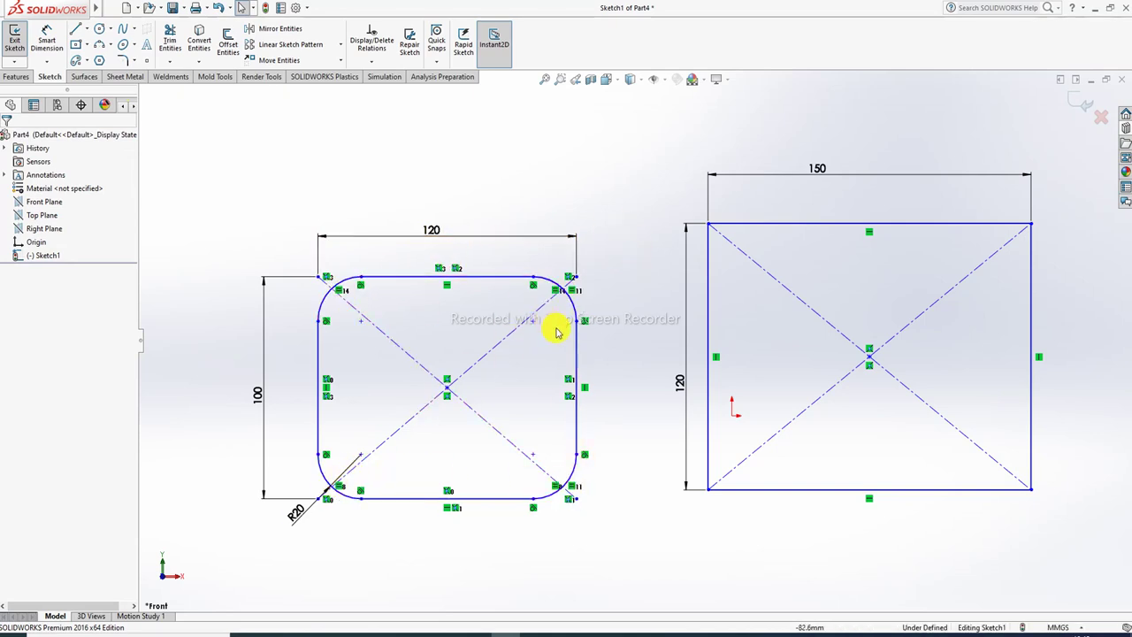
Step: Open Sketch Chamfer, which defaults to equal distance-distance at 10.00 mm
scroll(505, 348, up, 2)
scroll(577, 350, down, 1)
scroll(577, 350, down, 1)
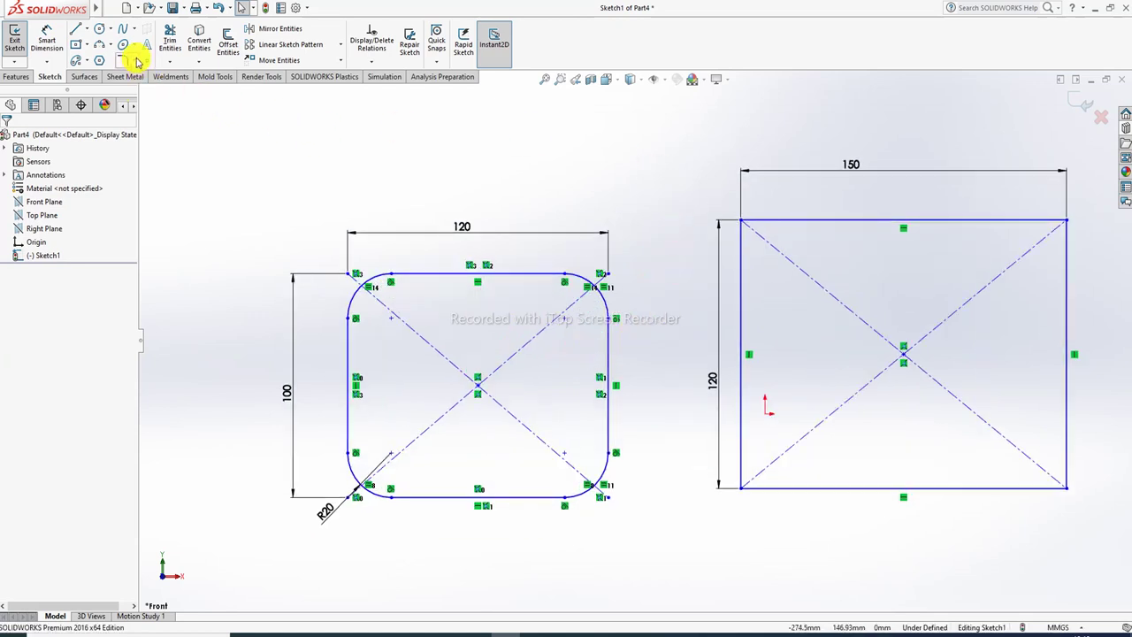
click(134, 60)
click(161, 94)
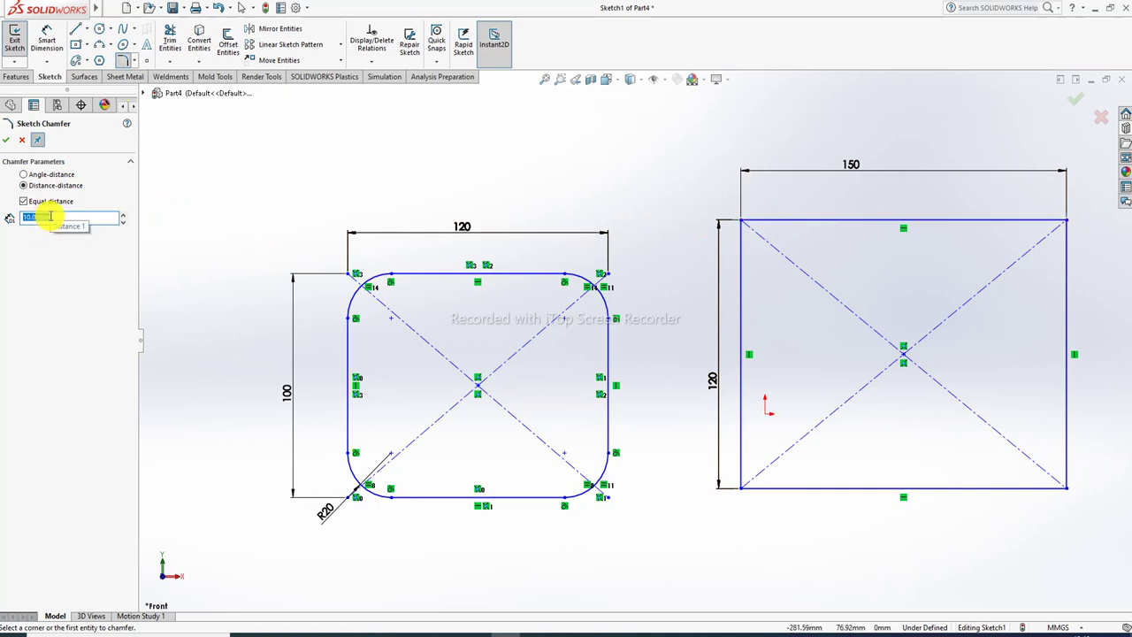
Step: Chamfer the right rectangle's top-left and top-right corners with equal 30 mm distances
text(3)
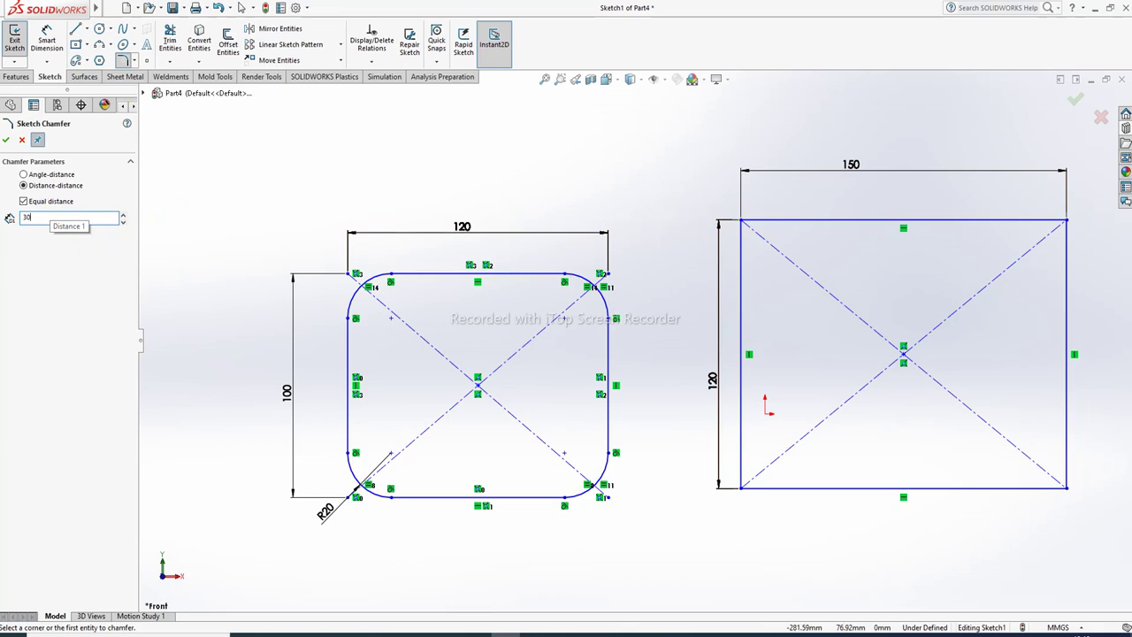
click(742, 224)
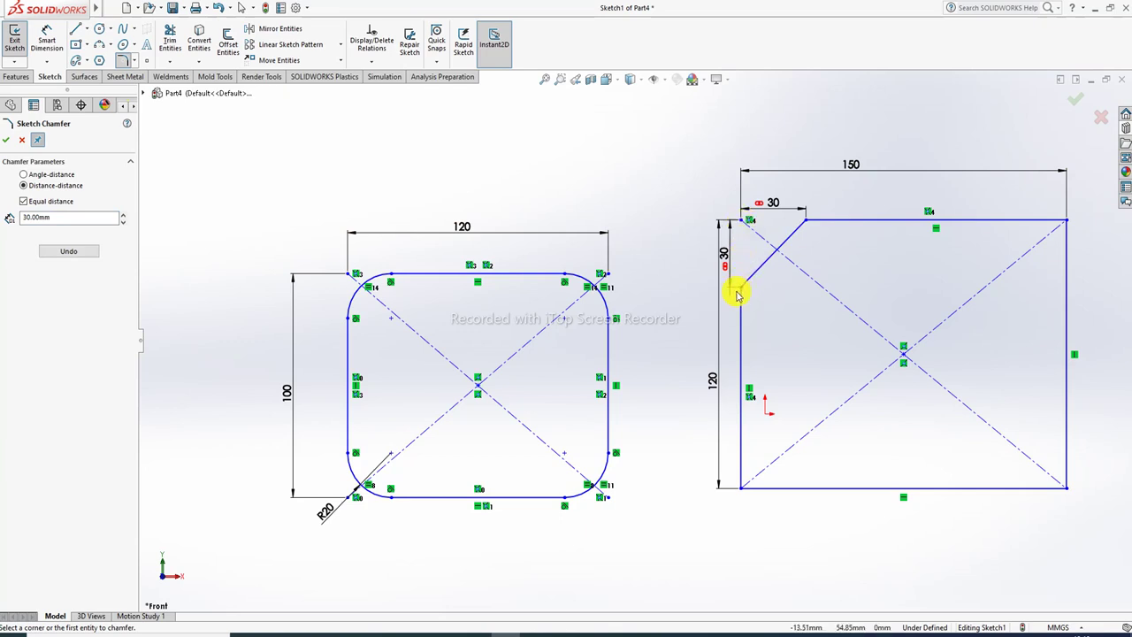
click(25, 203)
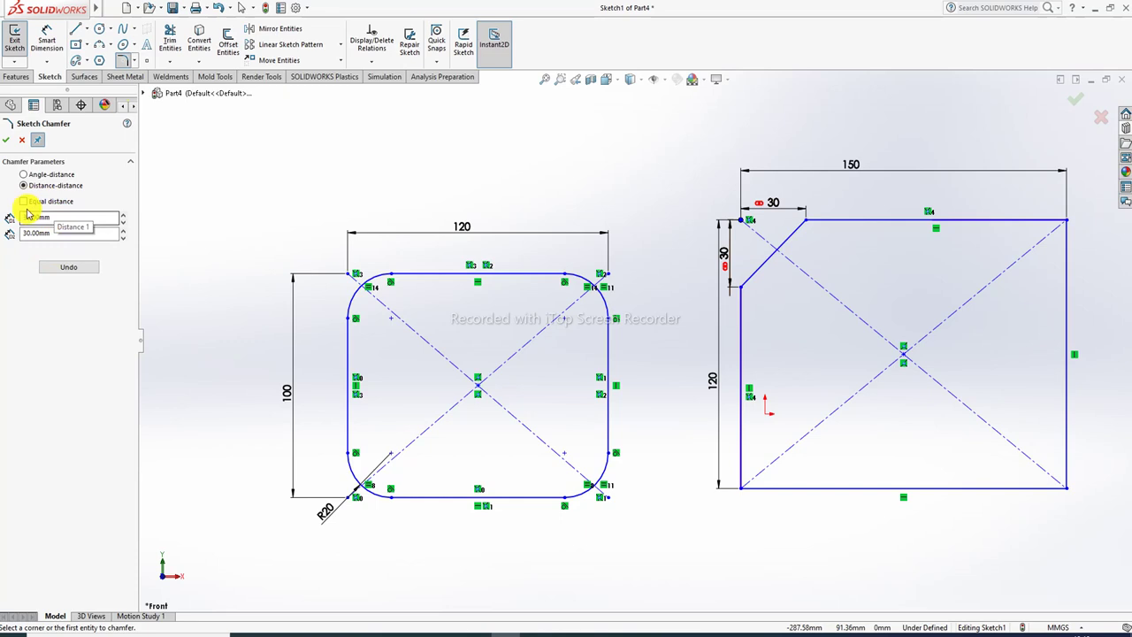
click(24, 202)
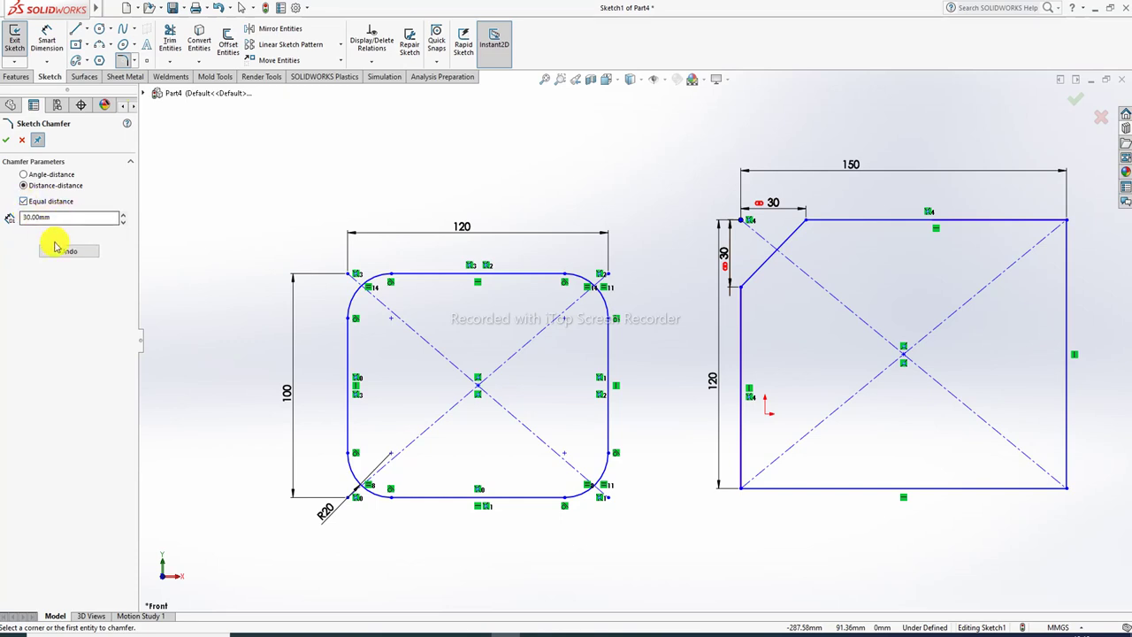
click(1068, 221)
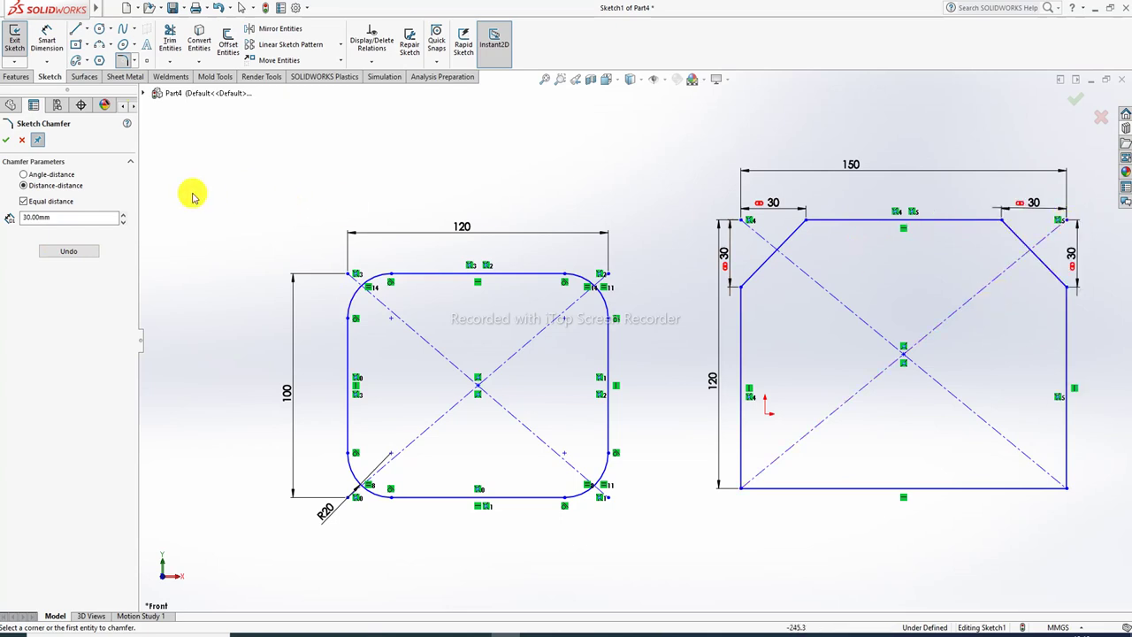
click(9, 143)
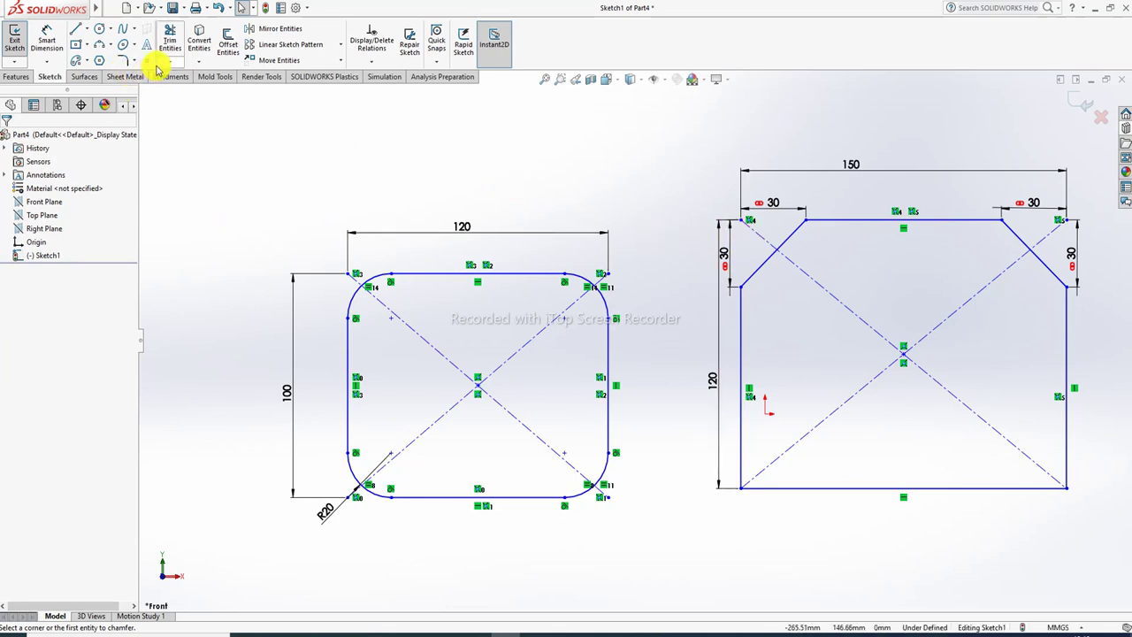
Step: Chamfer the bottom-left corner by angle-distance, 30 mm at 45°
click(133, 60)
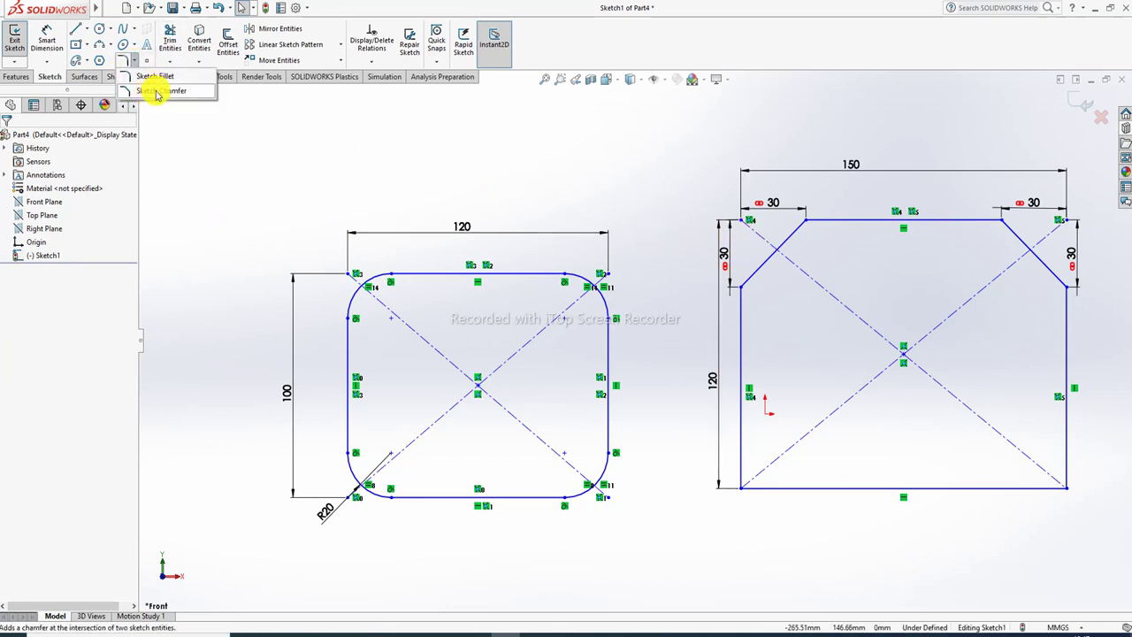
click(157, 92)
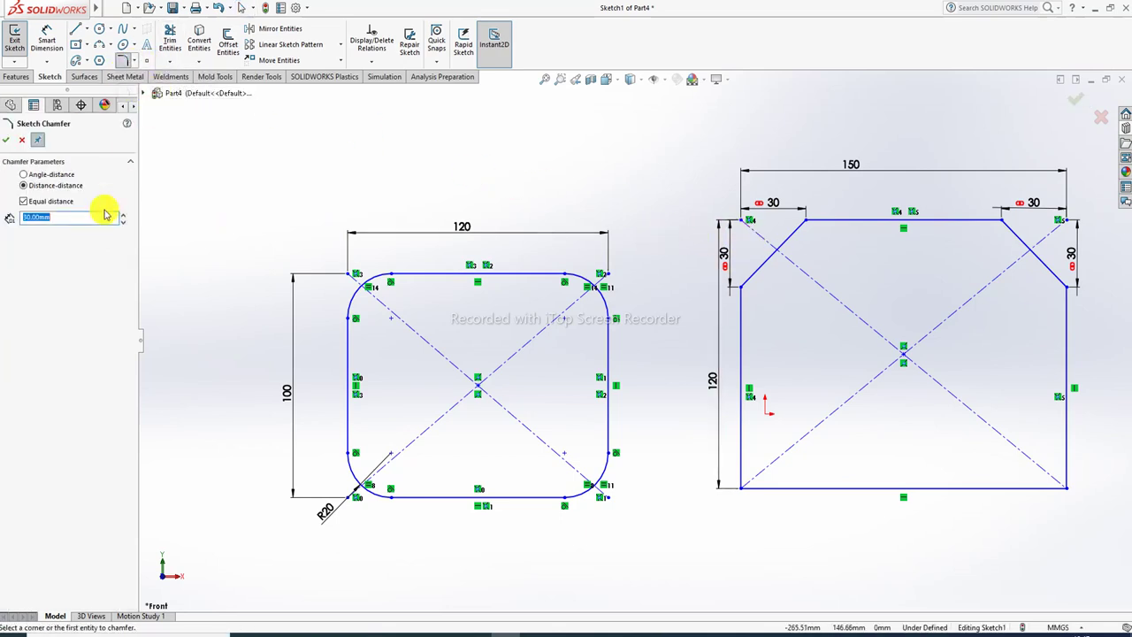
click(46, 174)
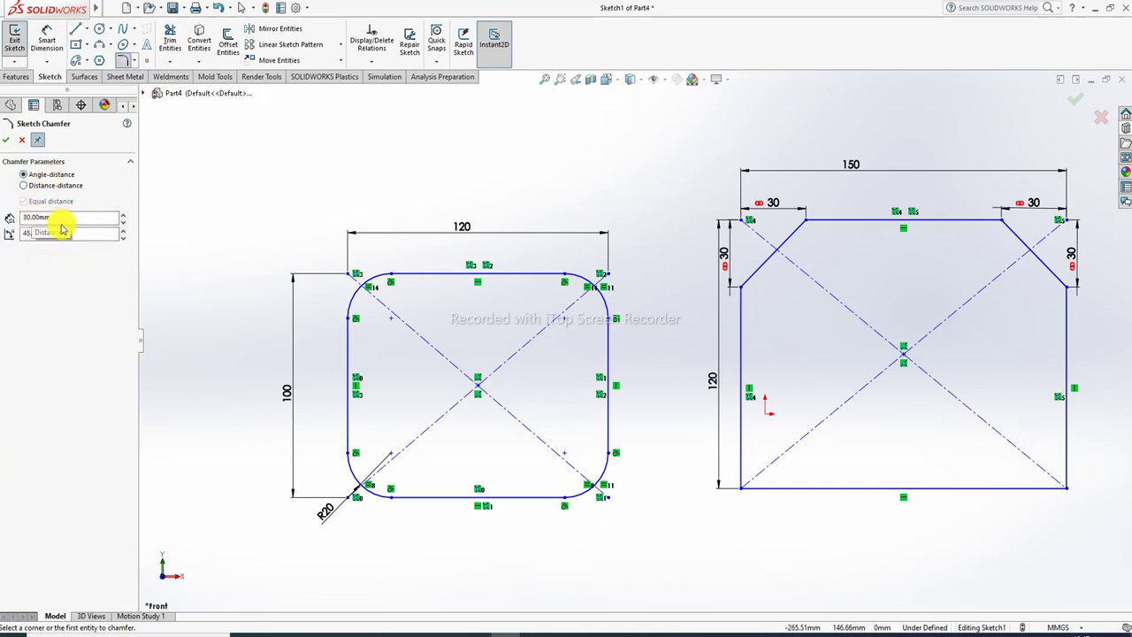
click(743, 489)
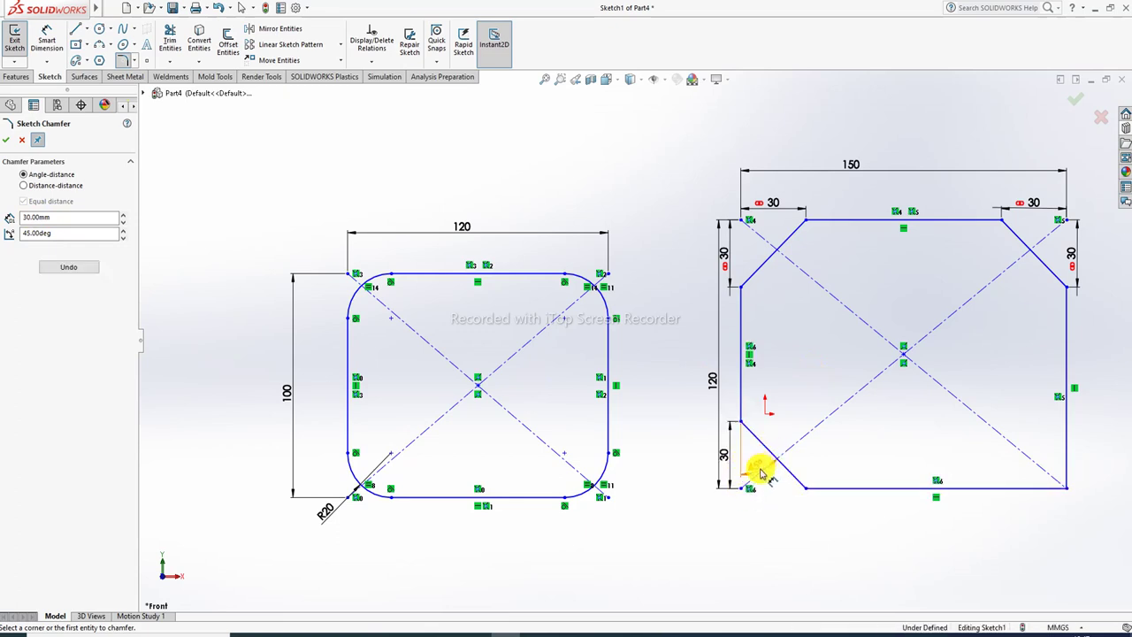
click(757, 502)
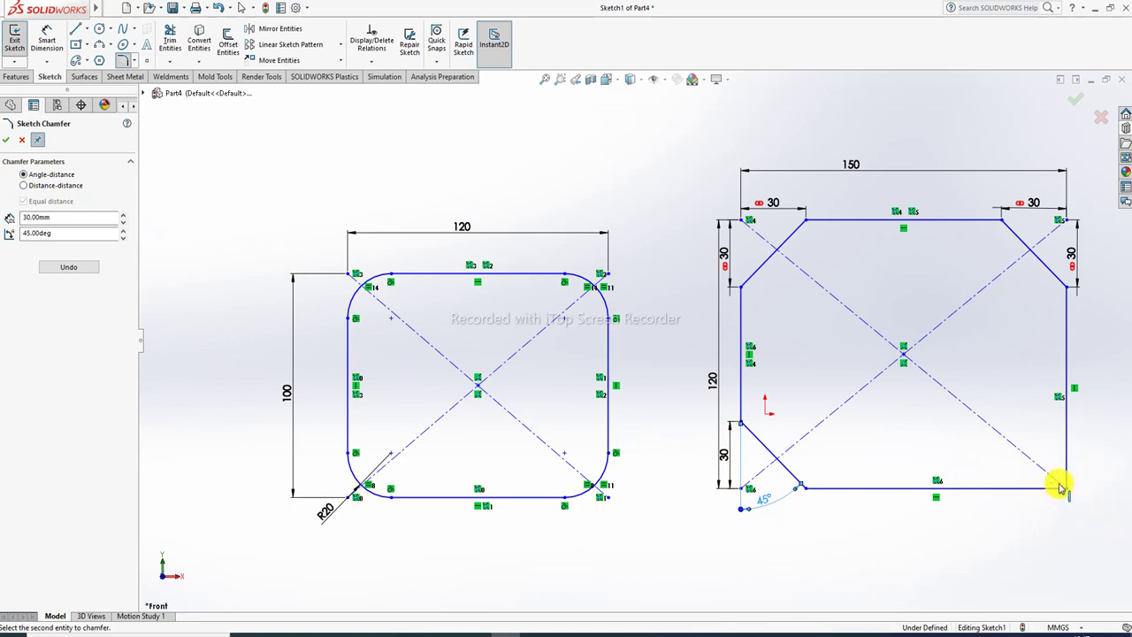
click(7, 141)
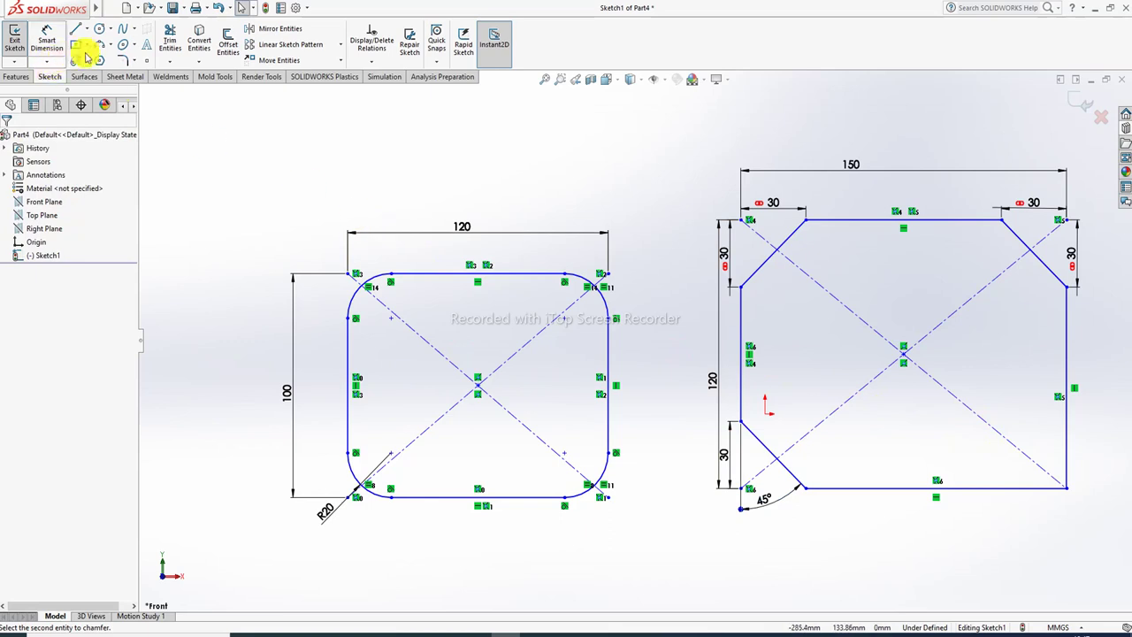
Step: Chamfer the bottom-right corner the same way, 30 mm at 45°
click(134, 60)
click(150, 90)
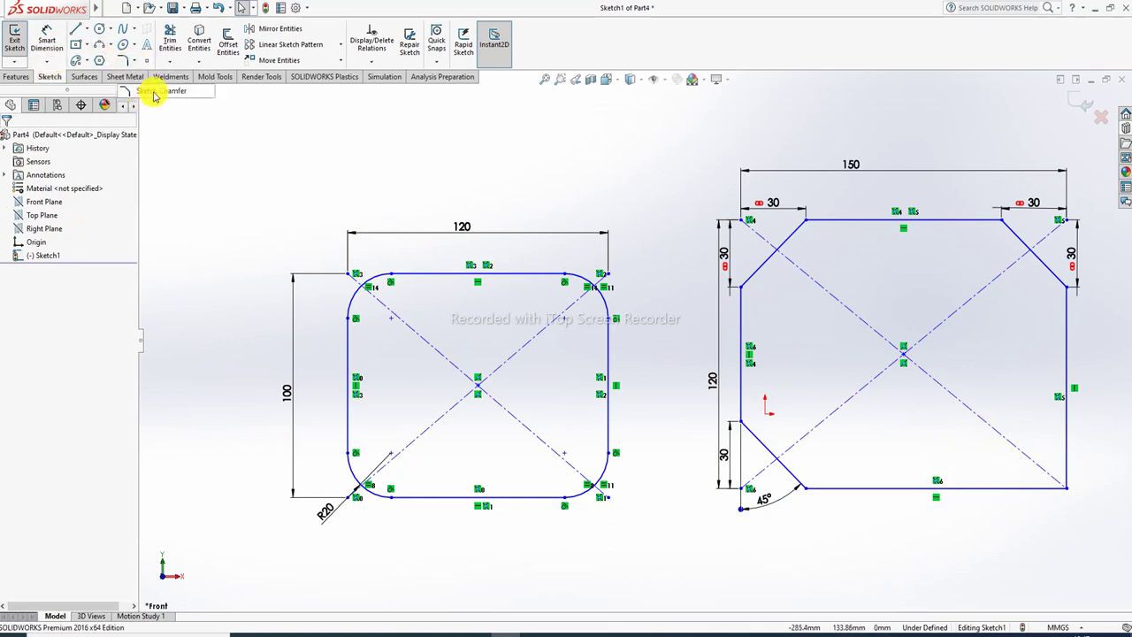
click(1066, 488)
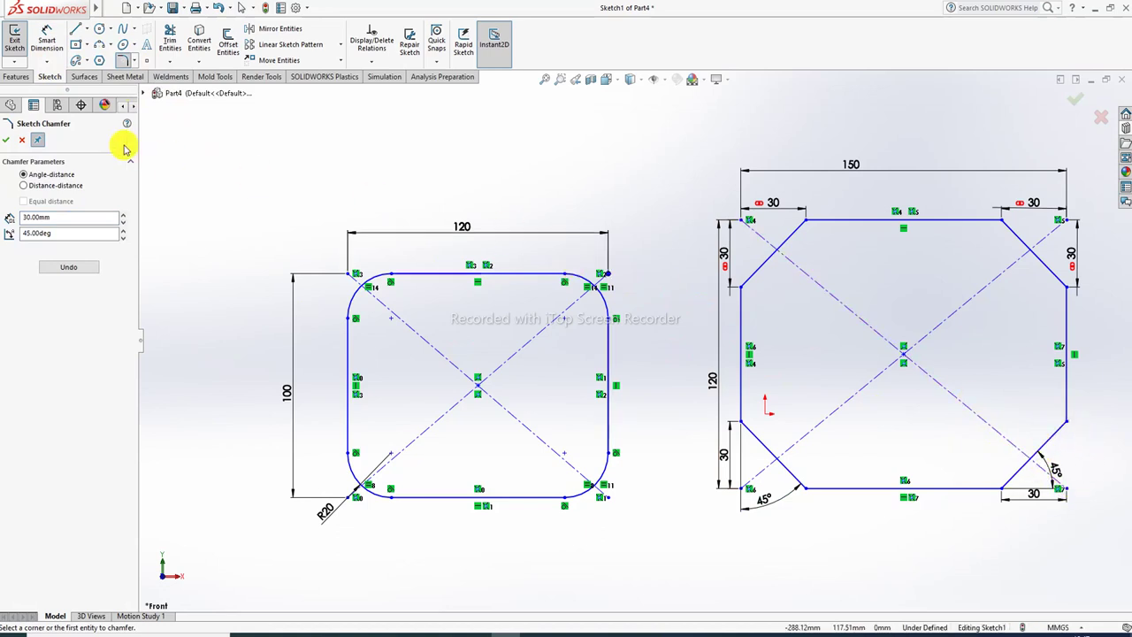
click(8, 142)
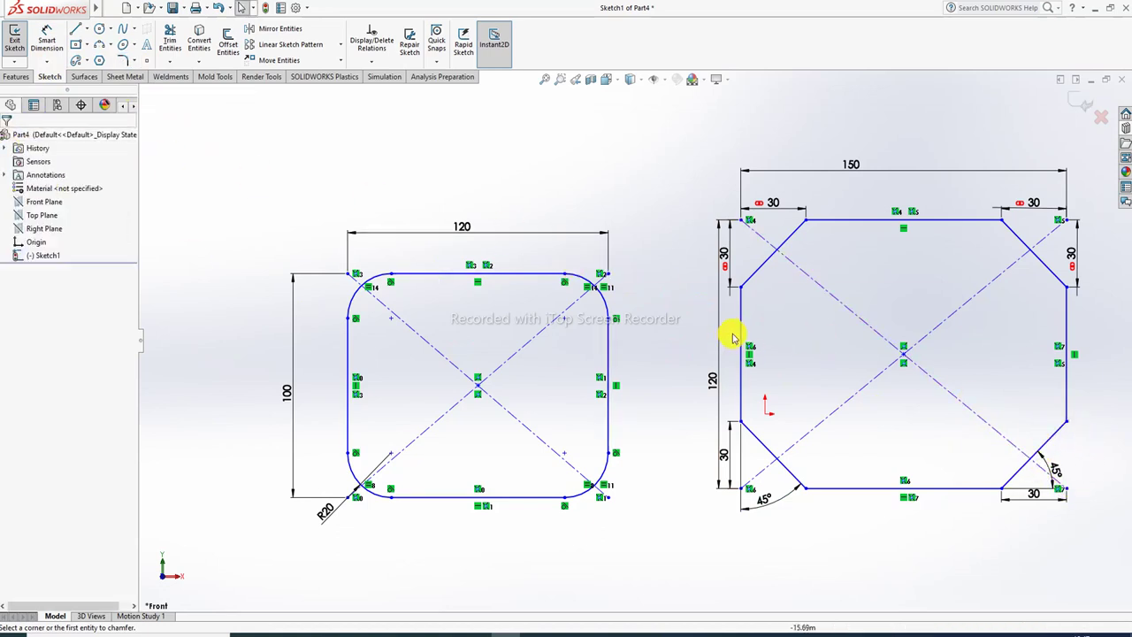
click(1079, 477)
click(1067, 460)
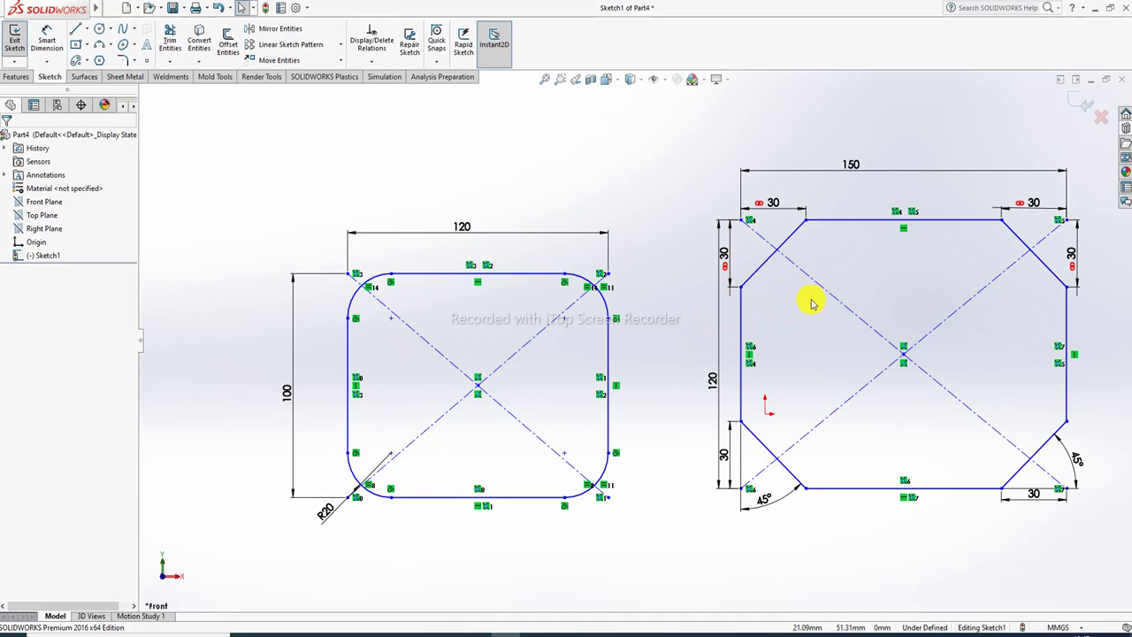
scroll(812, 302, up, 1)
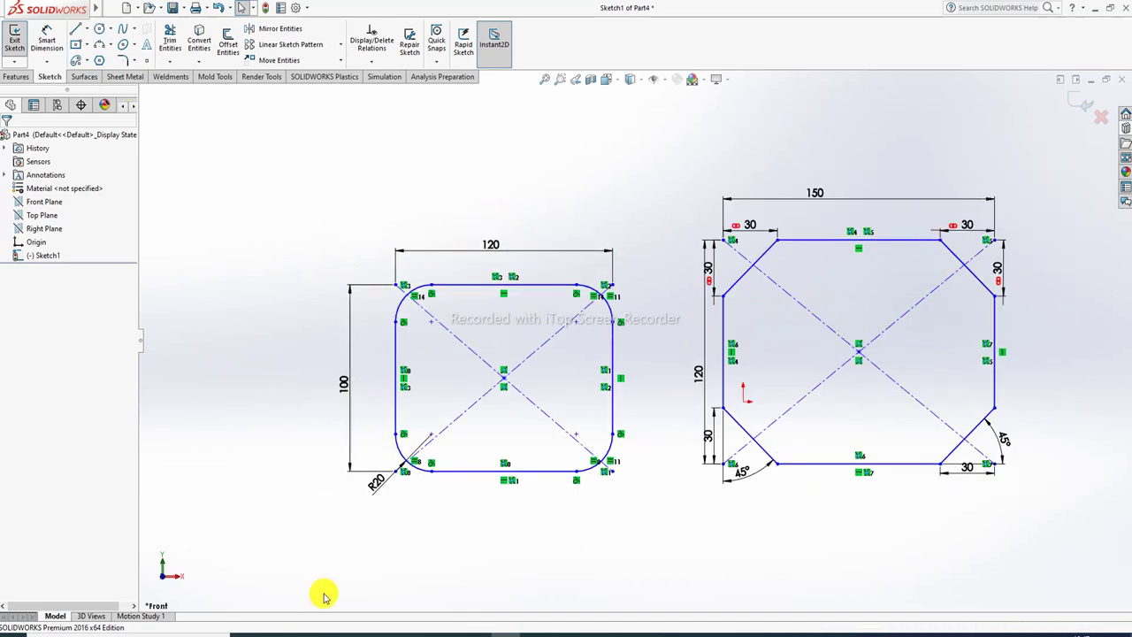
Step: Switch to the Lecture-13 Fillet and Chamfer slide in Edge
click(305, 630)
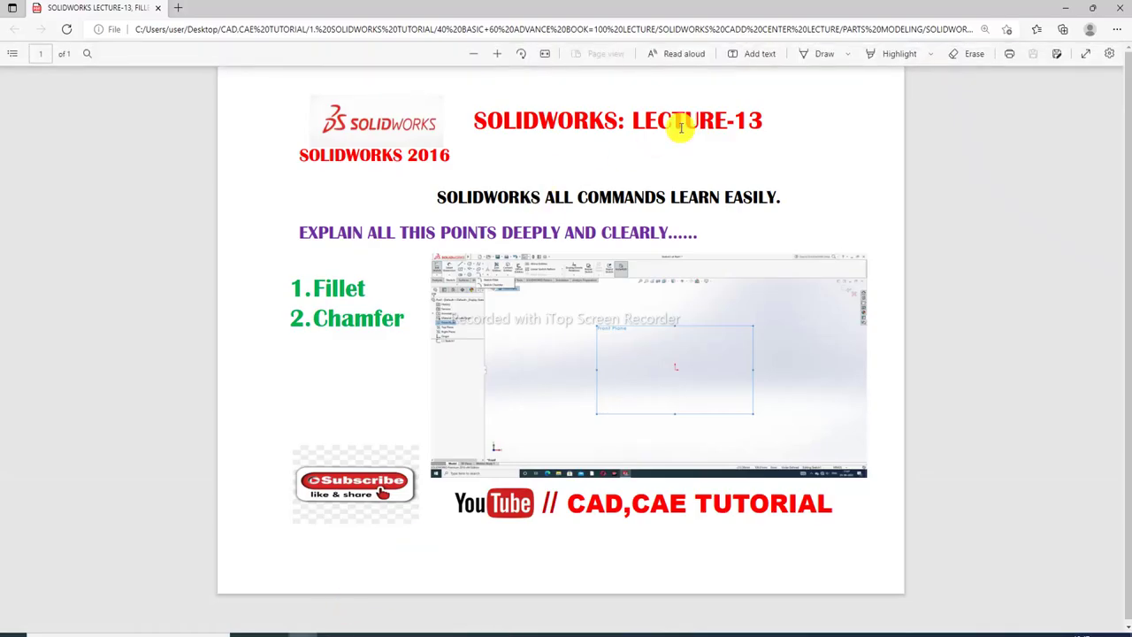